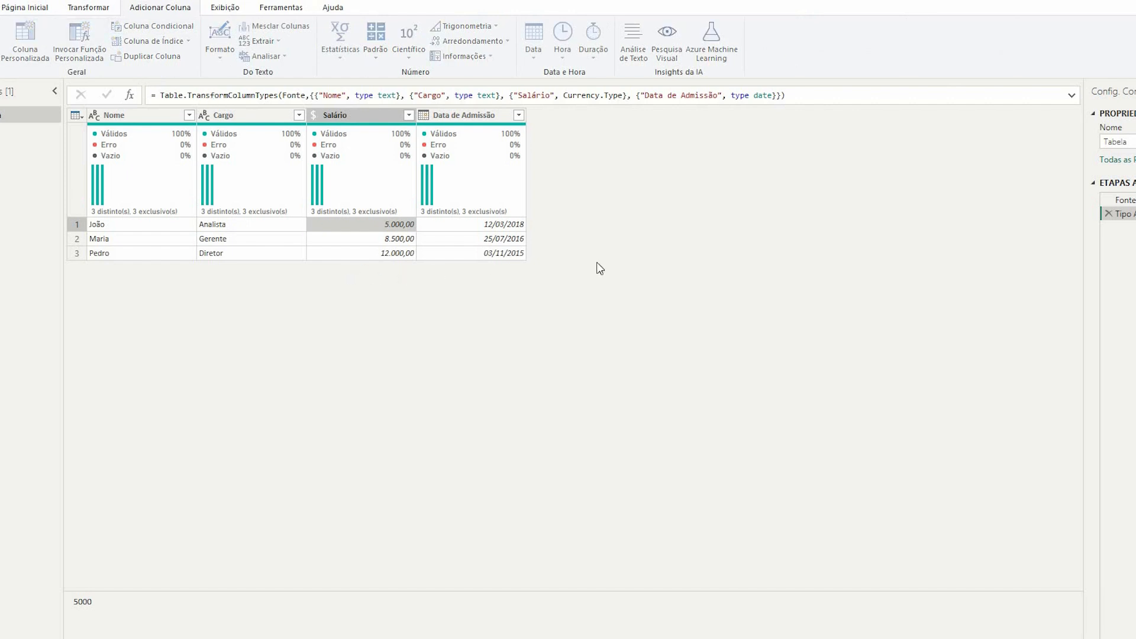
Name the new custom column Exemplo1.
text(sALÁRI)
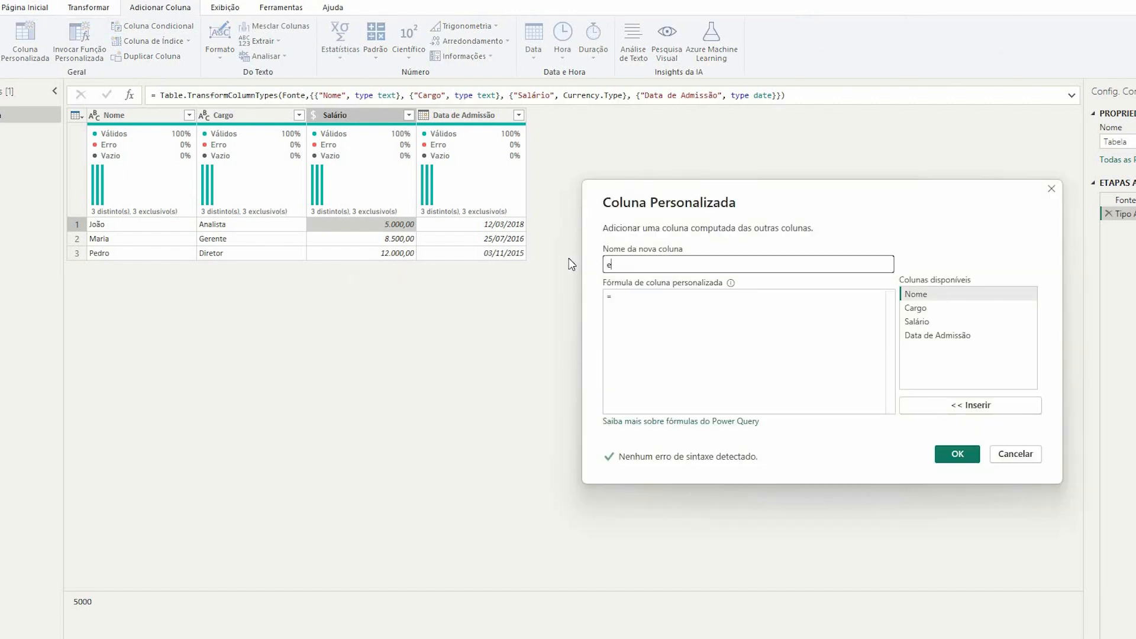
key(BackSpace)
key(BackSpace)
key(BackSpace)
key(BackSpace)
key(BackSpace)
key(BackSpace)
text(Exemplo1)
Enter a quoted fixed-text formula with the first employee's name followed by "tem um salário de 5.000", and create the column.
click(680, 318)
text("João)
text( tem um sl)
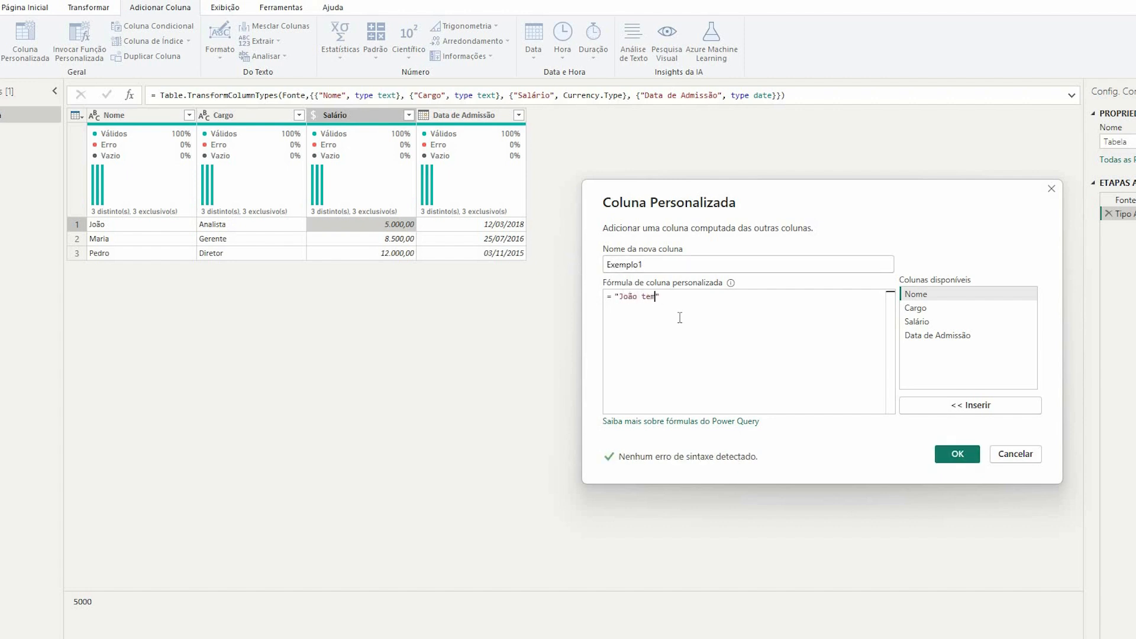
text(lário de 5.000)
click(957, 454)
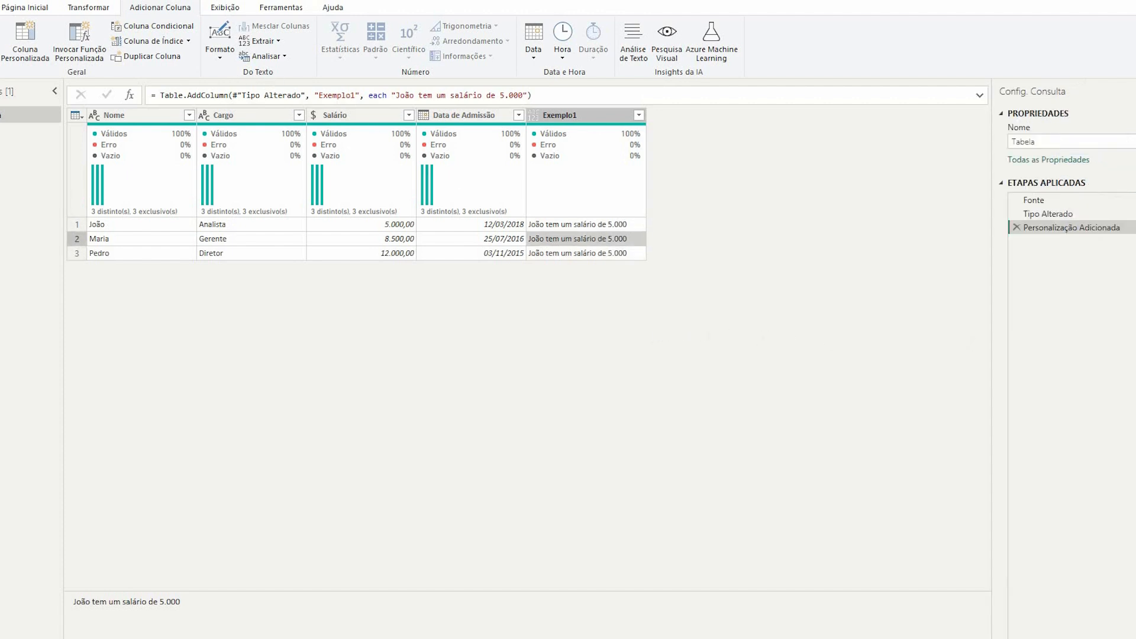
Reopen the Exemplo1 custom column definition and replace its fixed text with a Text.Format call whose template starts with "#{0}".
double_click(1068, 227)
drag(722, 198, 418, 253)
drag(446, 348, 251, 331)
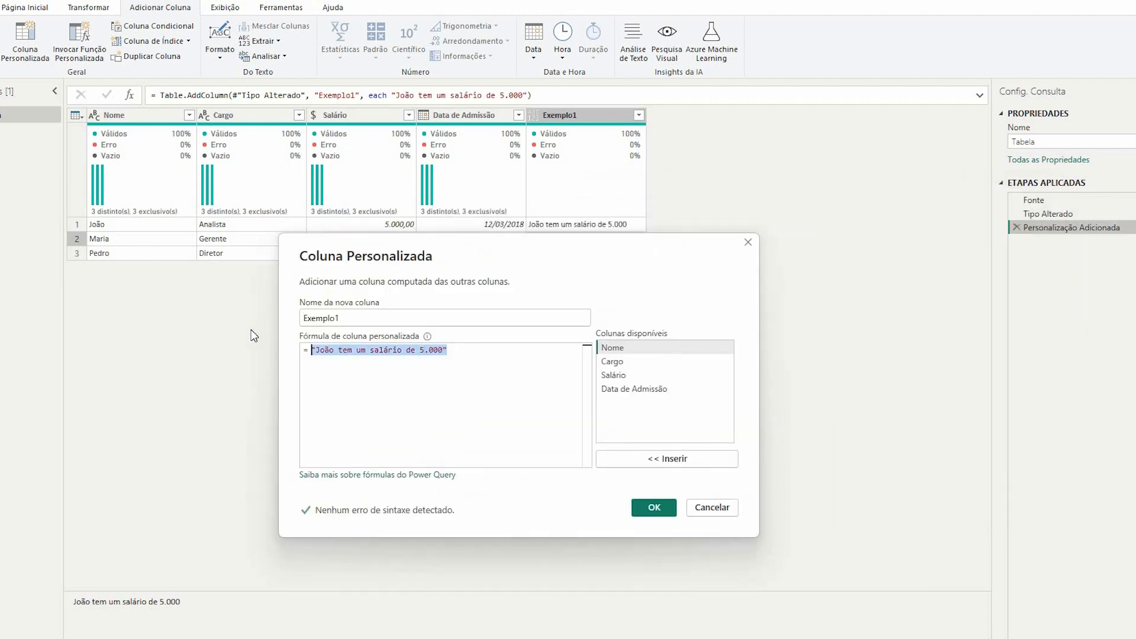
text(textfro)
key(BackSpace)
key(BackSpace)
text(orma)
key(Tab)
text(()
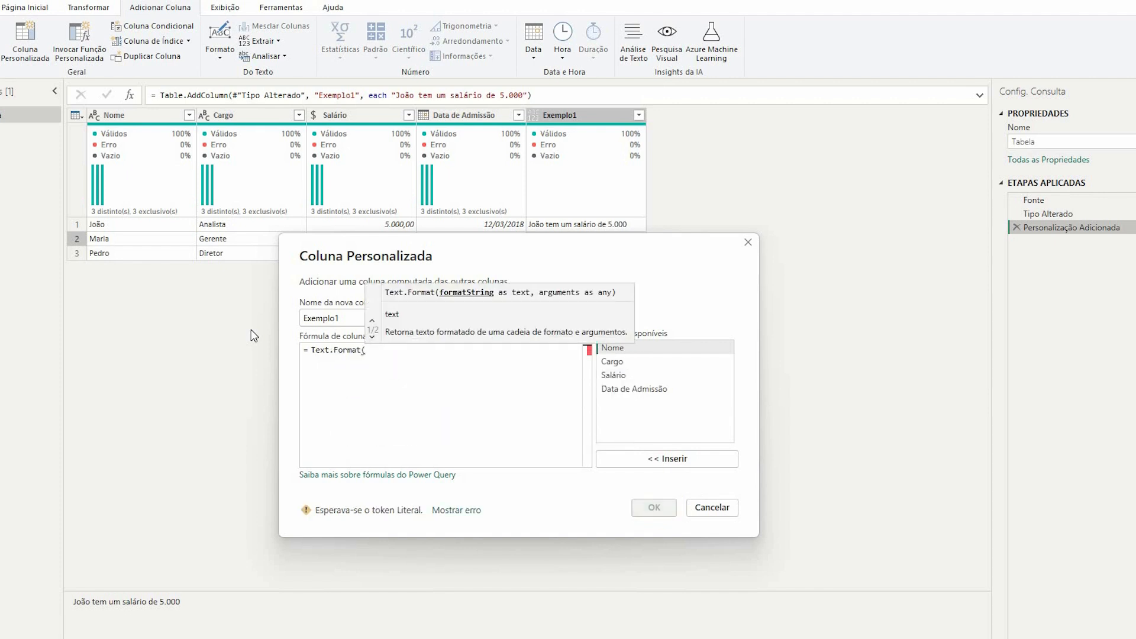
text(")
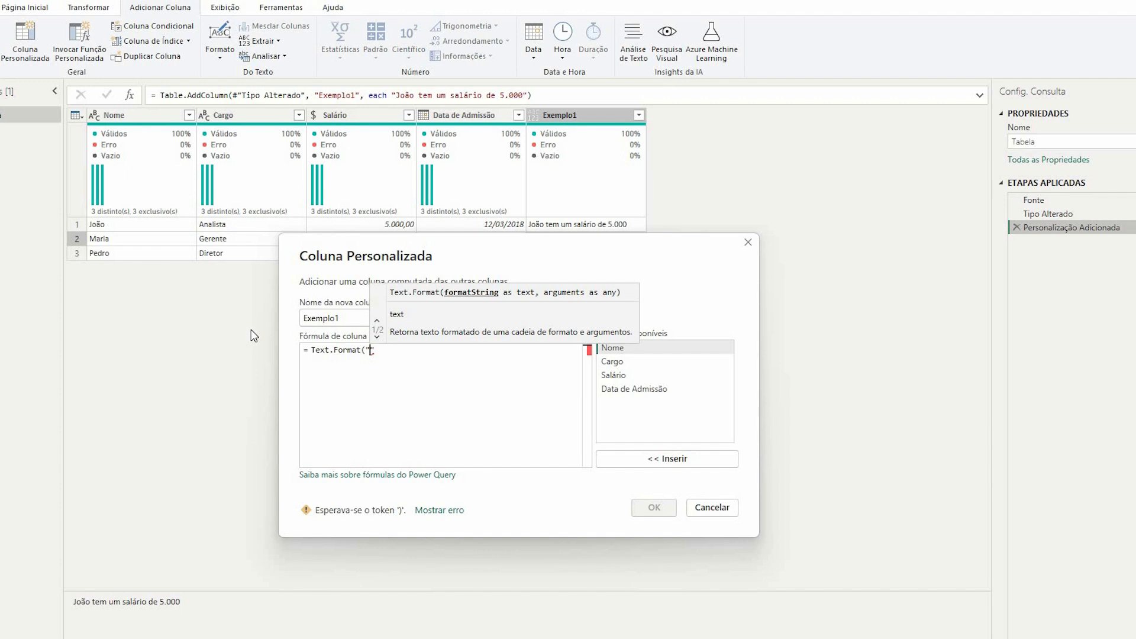
text(#{0})
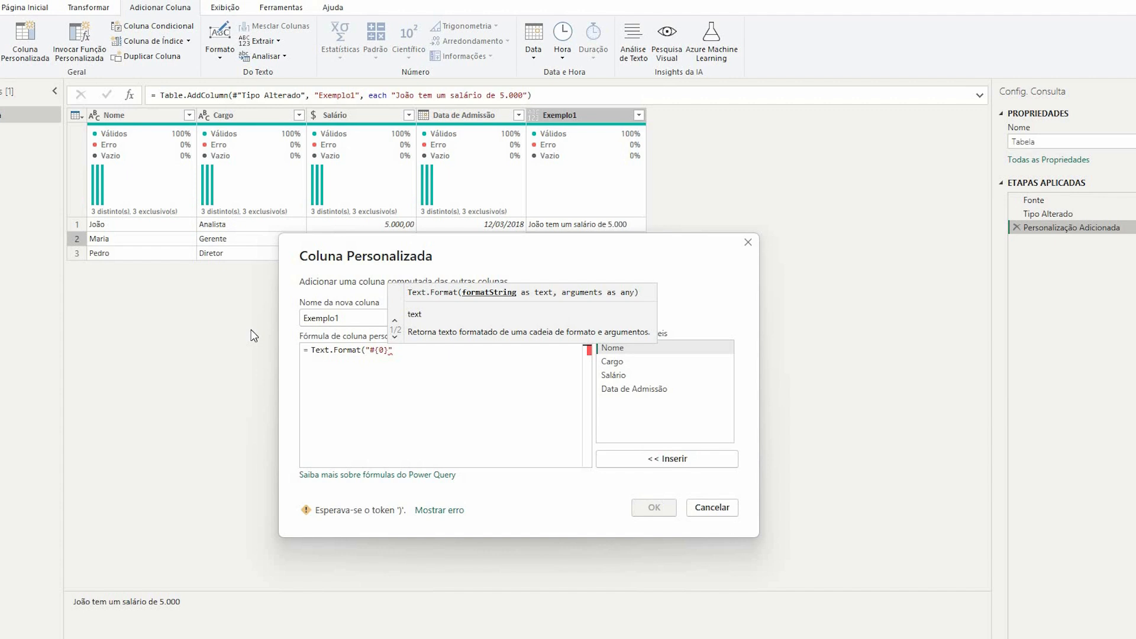
Continue the template text after the #{0} placeholder with "tem um salário de #{1}".
click(375, 351)
drag(375, 351, 382, 351)
double_click(382, 351)
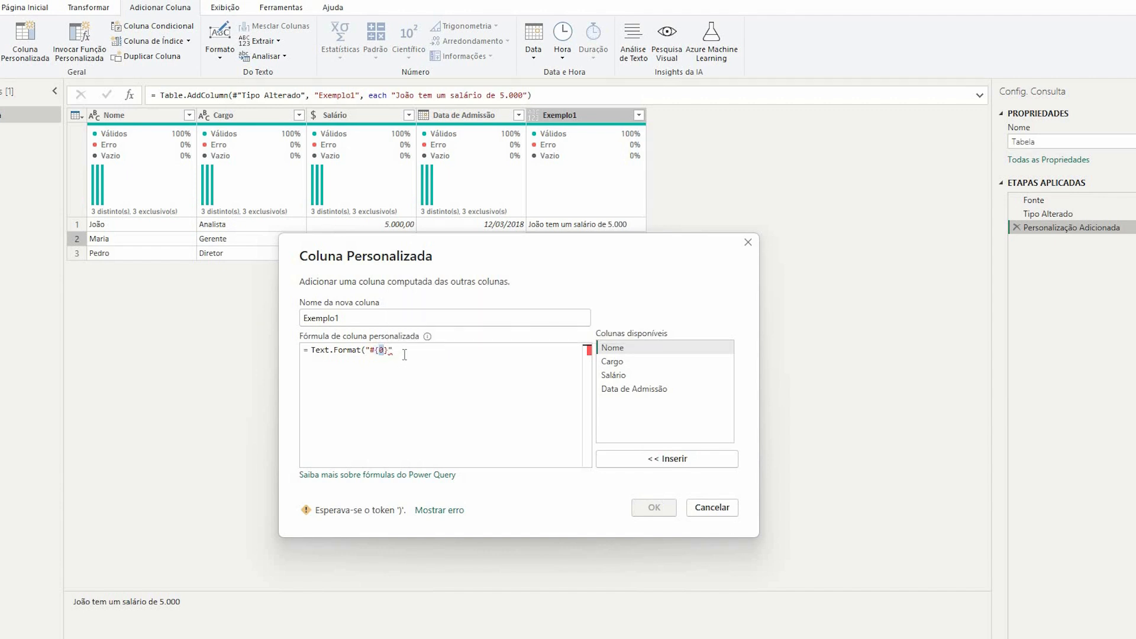
text(})
text({[)
key(BackSpace)
key(BackSpace)
key(BackSpace)
key(BackSpace)
key(BackSpace)
text(tem u)
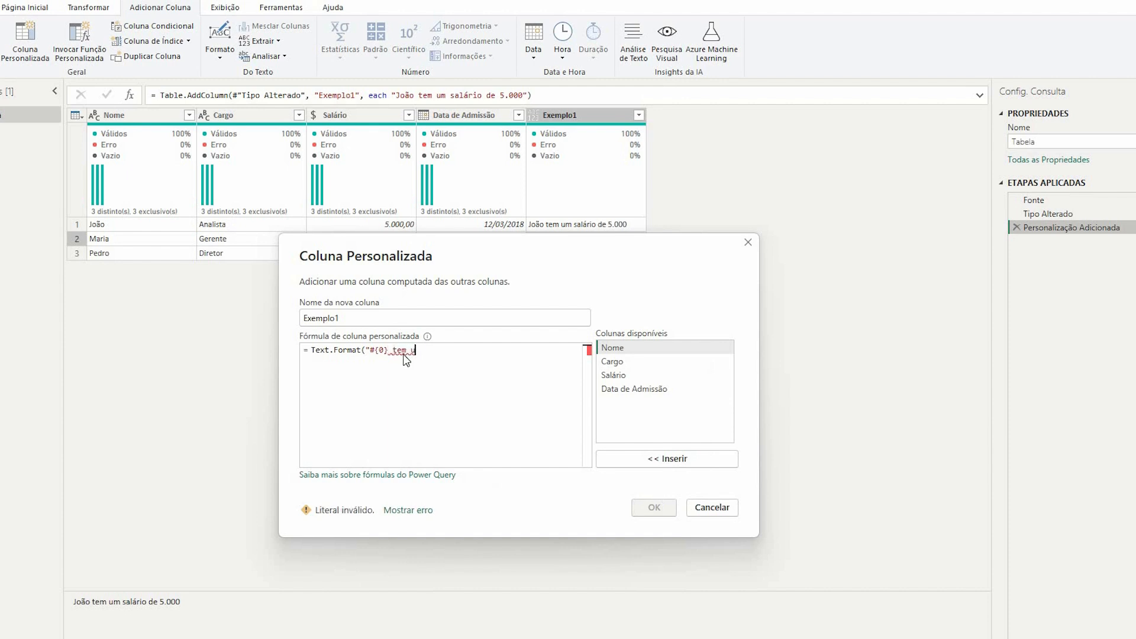
text(m salário de #{1})
Finish the template string after the #{1} placeholder with the word "Reais" and a closing quotation mark.
key(Left)
key(Left)
key(Left)
key(Left)
key(shift+Right)
key(shift+Right)
key(Right)
key(Right)
key(Right)
text(Reais")
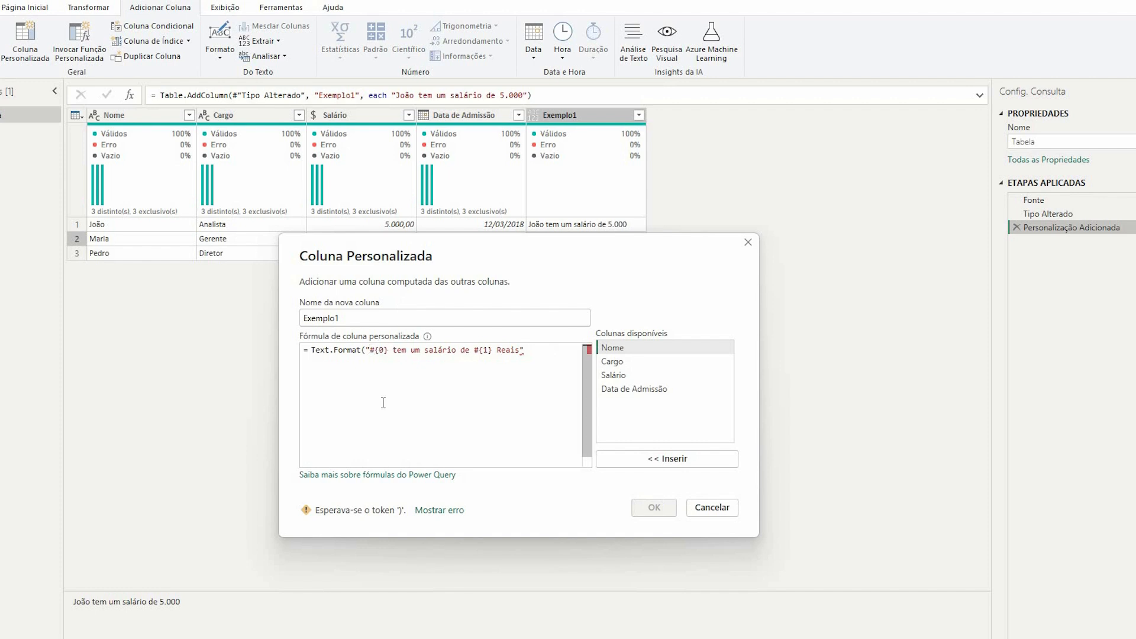
Move the template string onto its own line inside Text.Format and review its two placeholders.
click(367, 350)
key(Return)
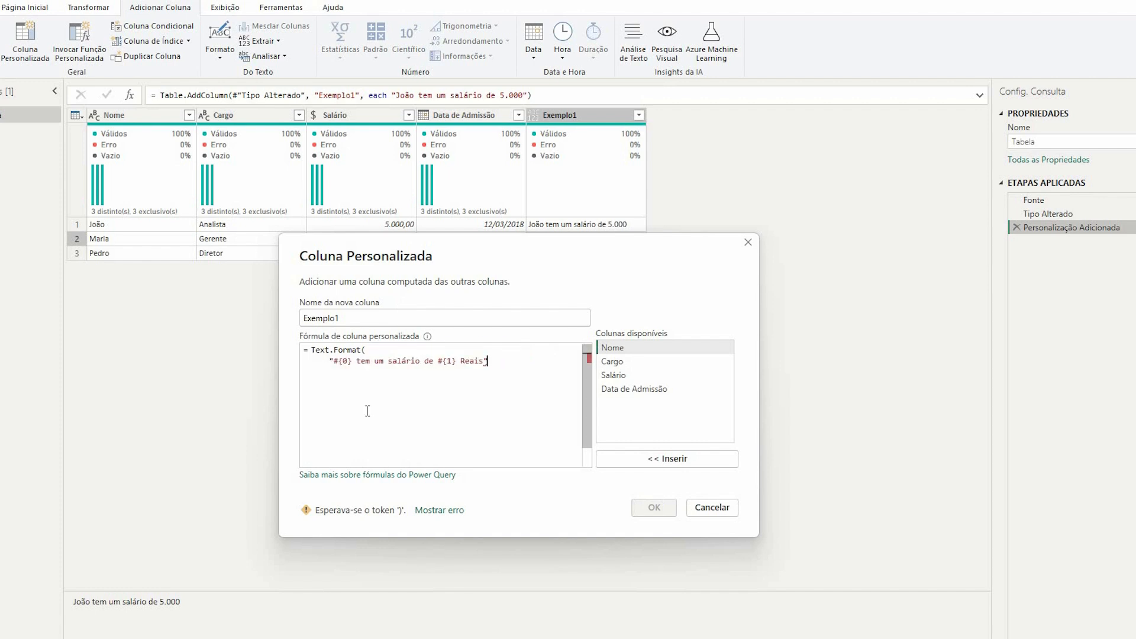
key(shift+Home)
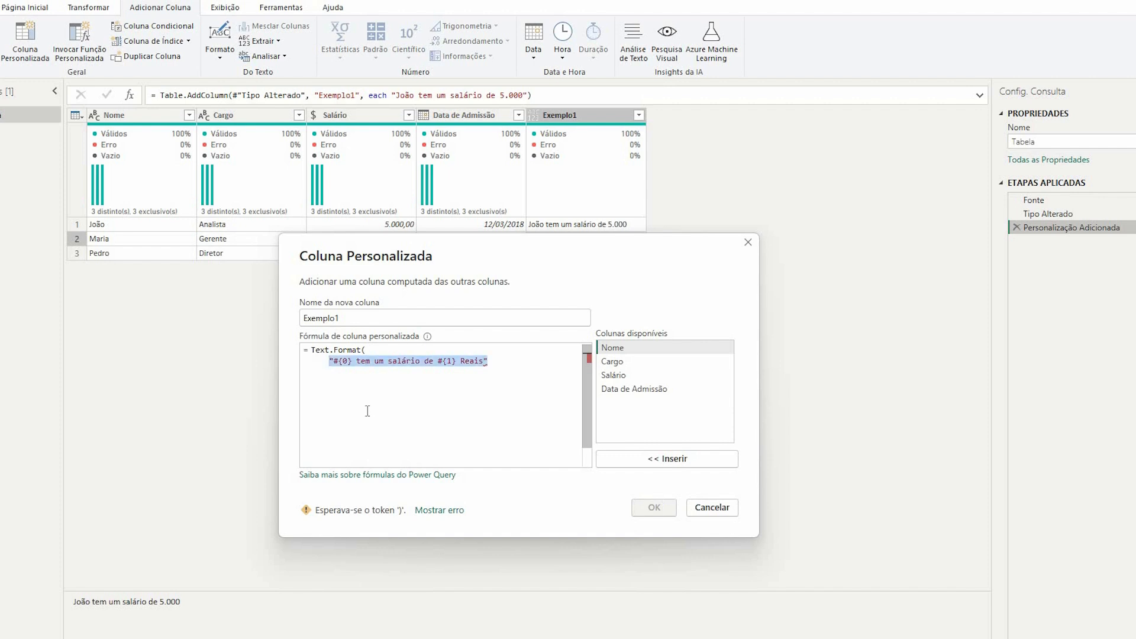
click(368, 411)
drag(333, 361, 346, 365)
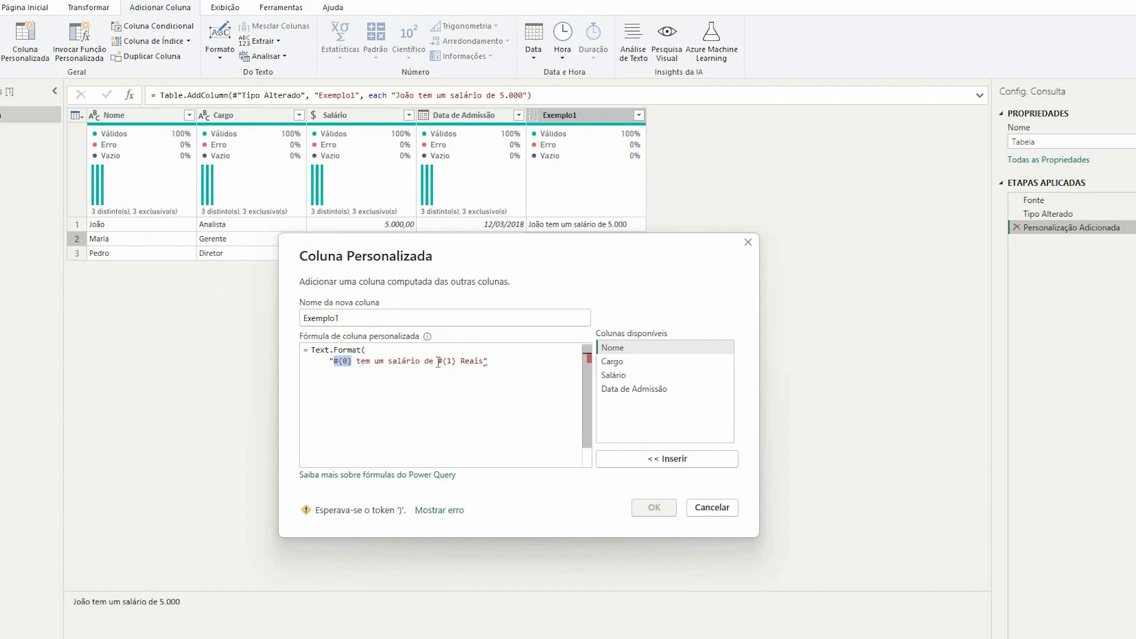
drag(438, 362, 456, 361)
click(501, 367)
key(shift+Home)
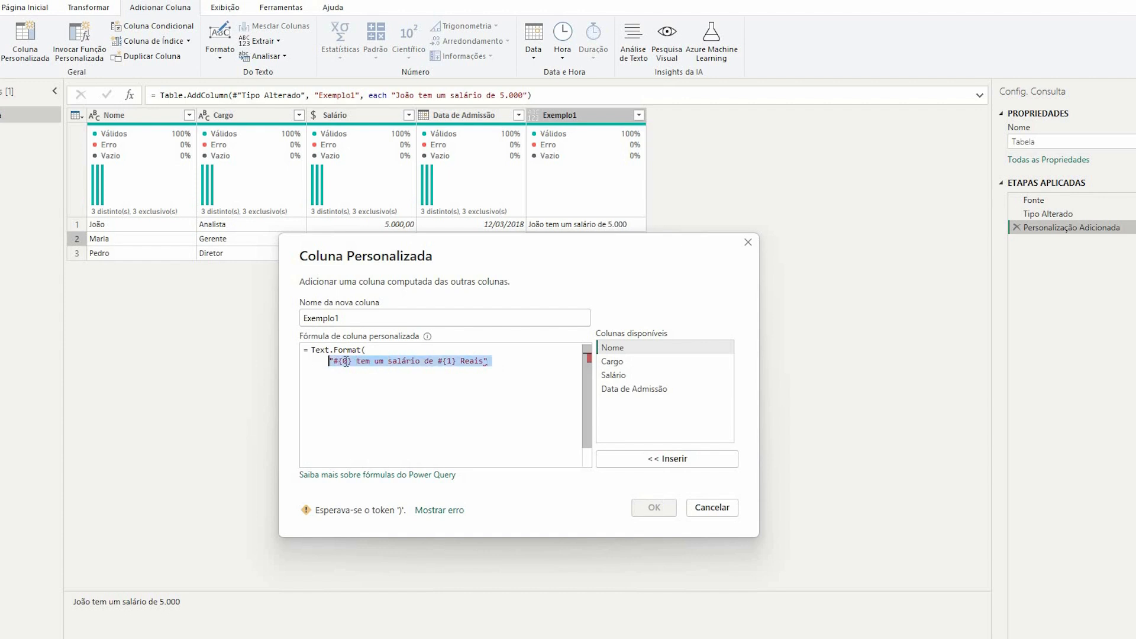
click(507, 363)
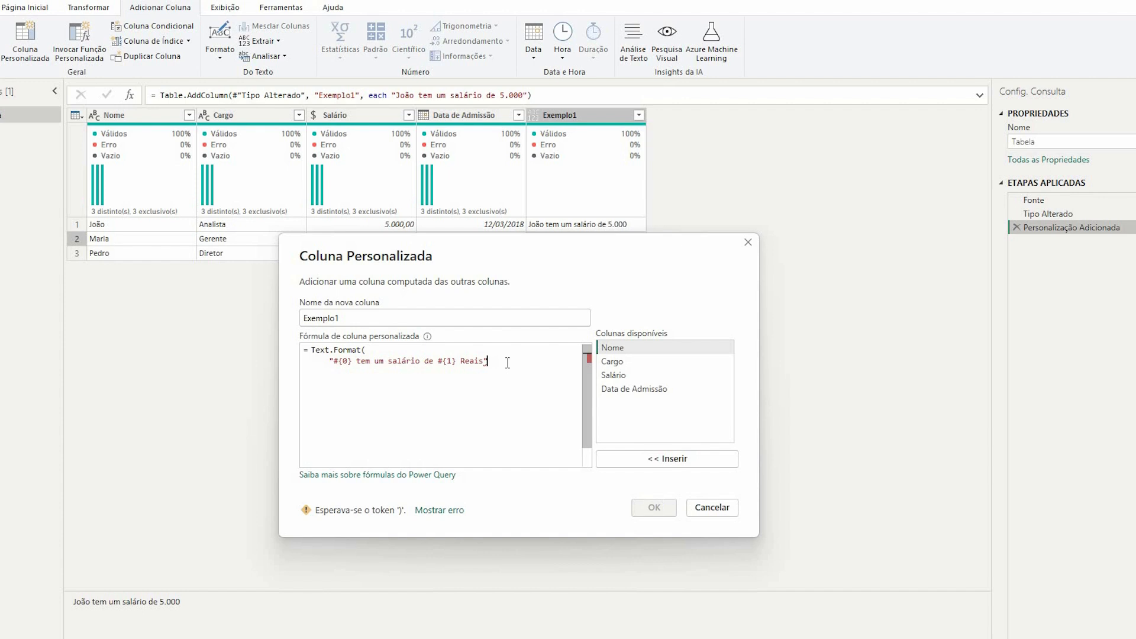
Add a comma after the template string and start the arguments list with a pair of curly braces on separate lines.
text(,)
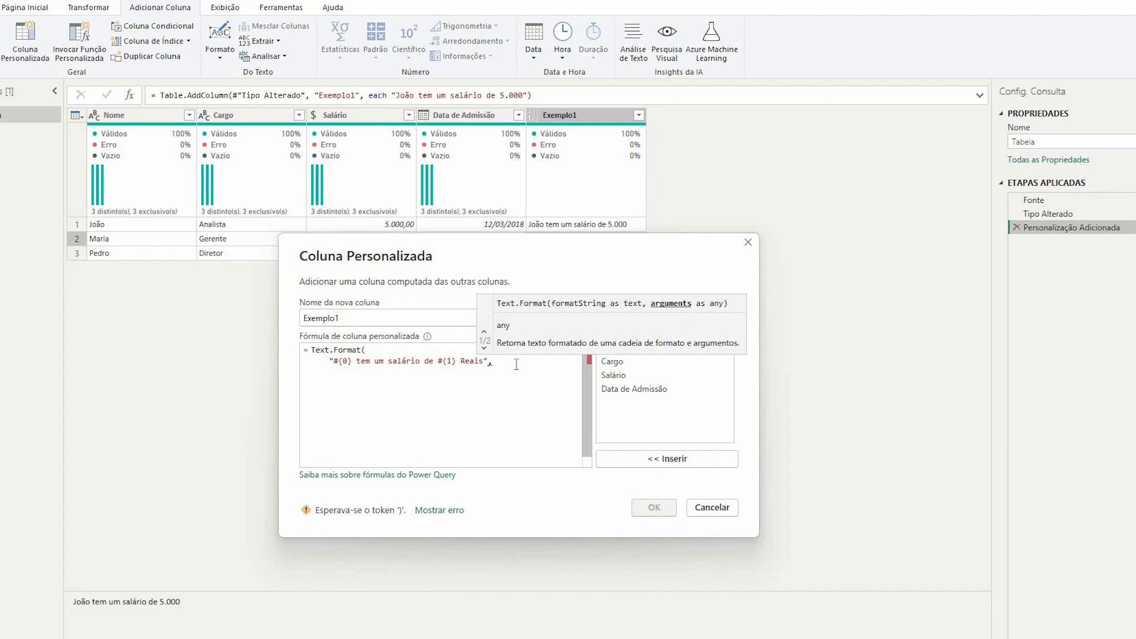
key(Return)
text({})
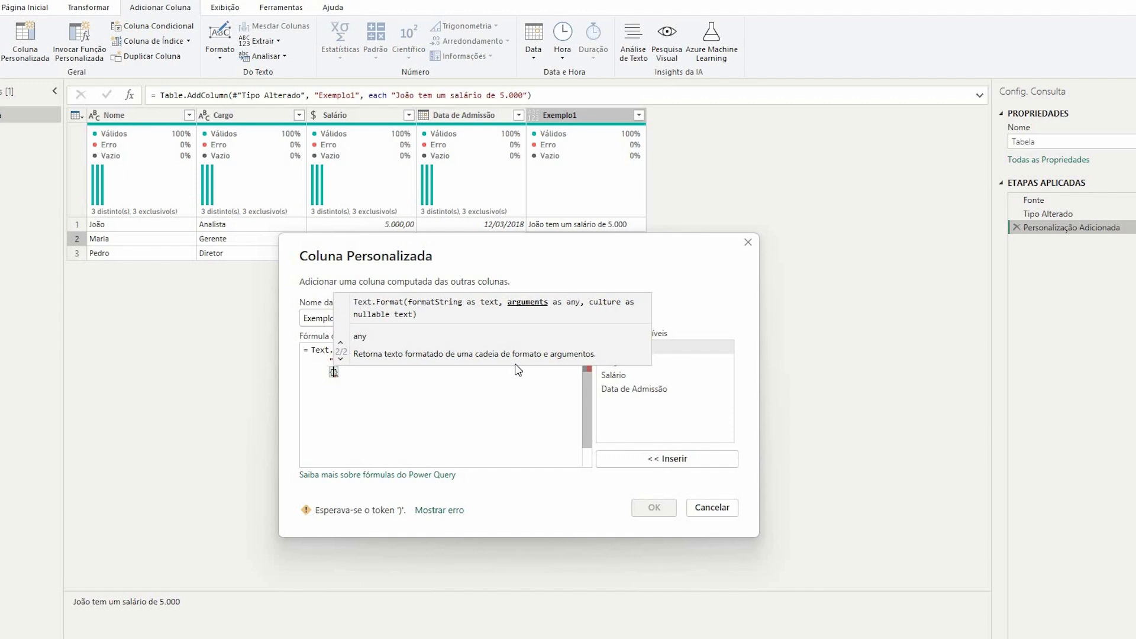
key(Return)
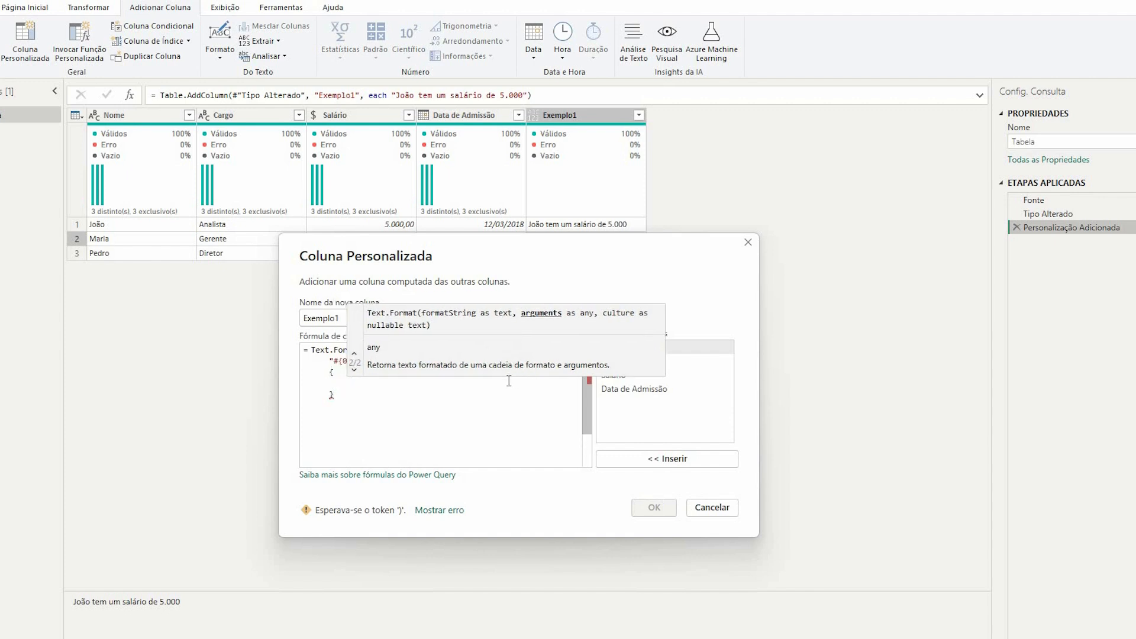
Examine the #{0} and #{1} placeholders in the template to decide which columns the list must supply.
click(330, 359)
drag(331, 362, 356, 363)
drag(434, 361, 467, 361)
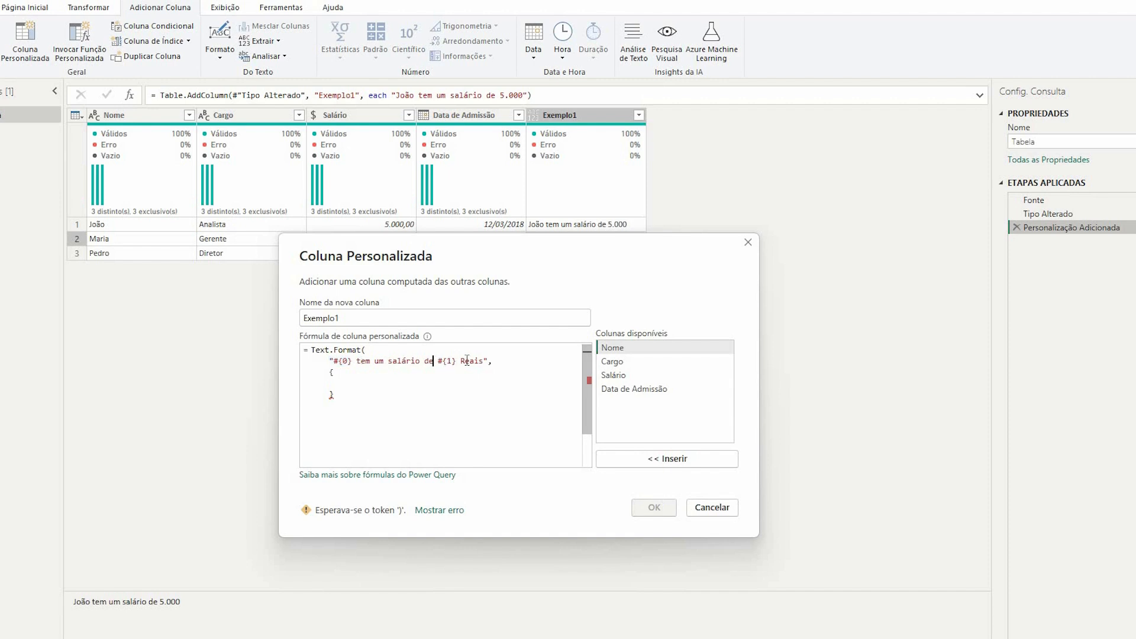
click(353, 360)
drag(331, 363, 358, 363)
drag(436, 362, 500, 362)
click(485, 362)
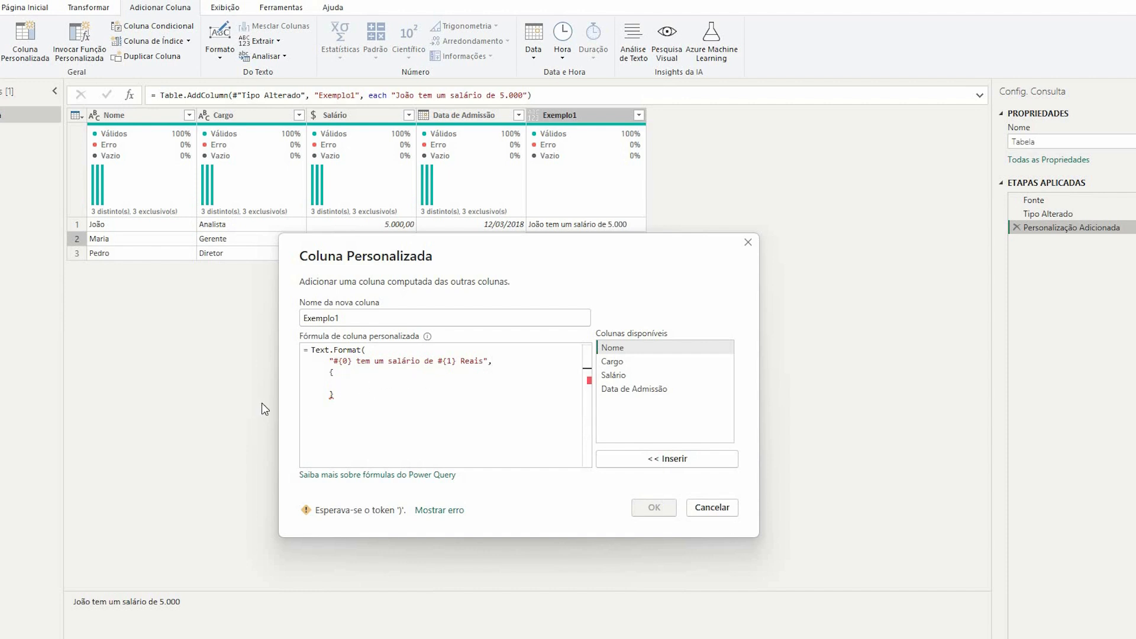
drag(351, 362, 329, 362)
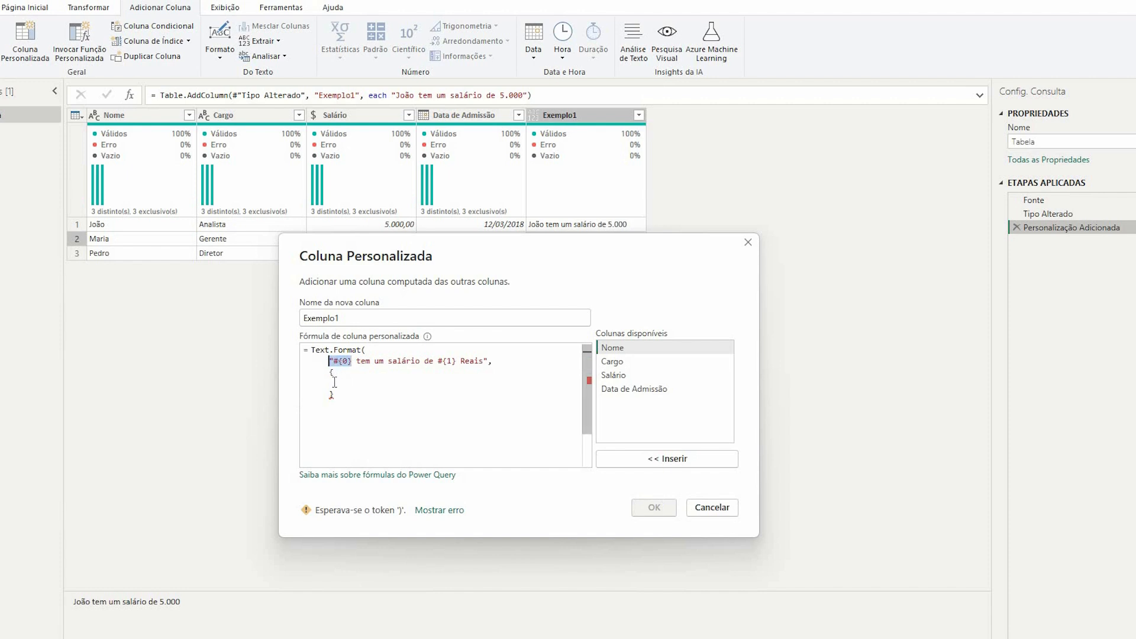
Add [Nome] as the first item of the arguments list, followed by a comma and a new line.
click(371, 382)
text([Nome])
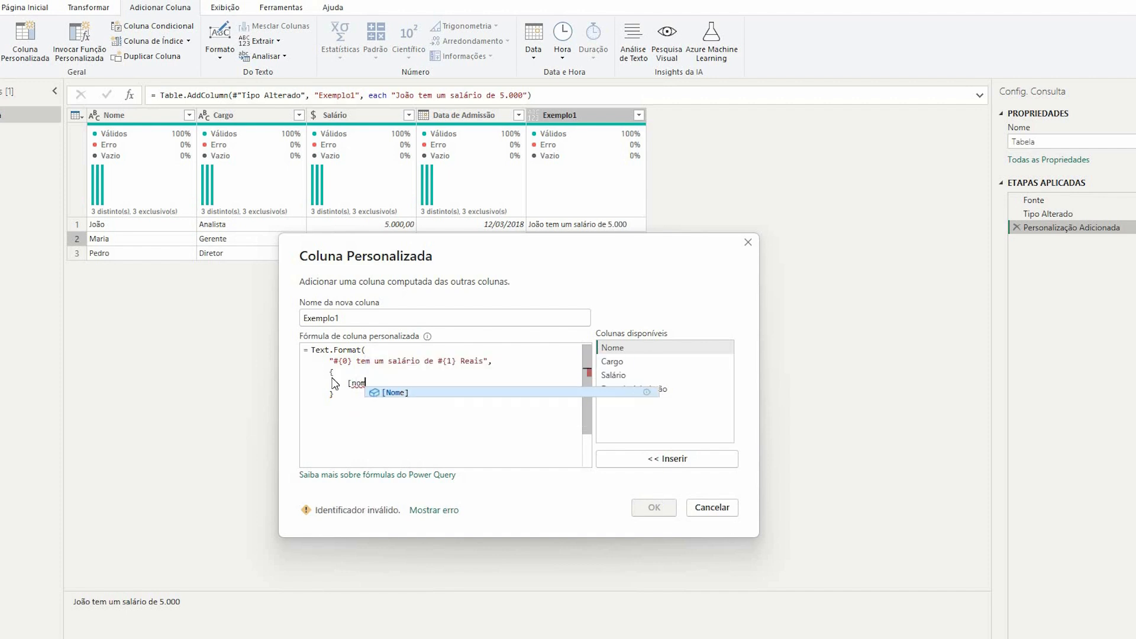
text(,)
key(Return)
Compare the #{0} placeholder with the [Nome] item and examine which text surrounds the #{1} placeholder.
click(352, 365)
key(shift+Right)
key(shift+Right)
key(shift+Right)
key(shift+Right)
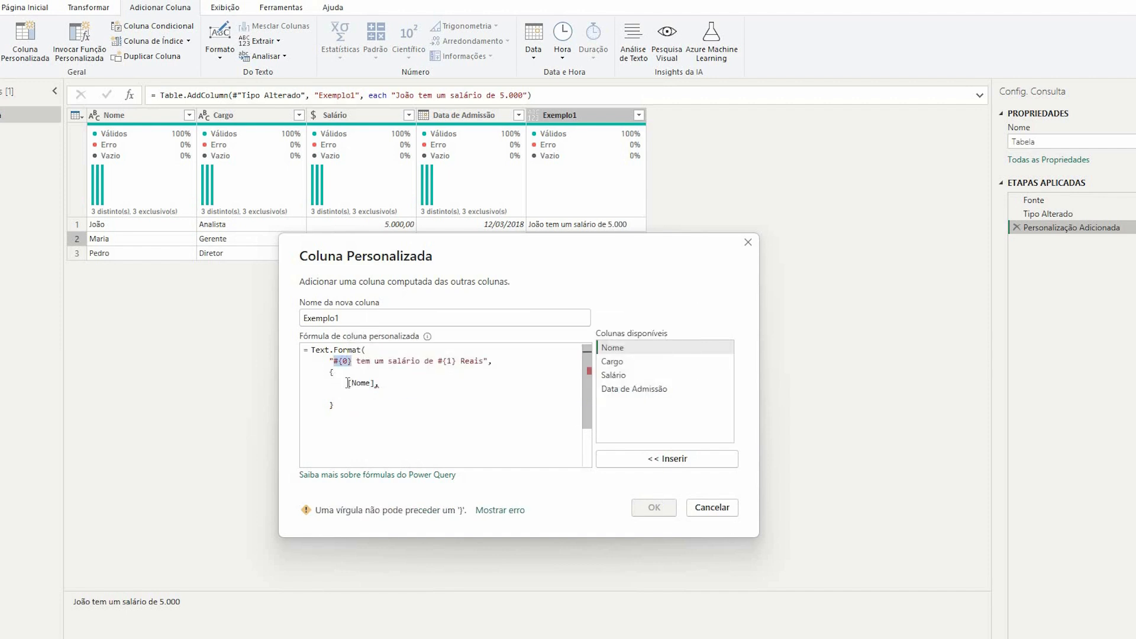
drag(347, 383, 375, 383)
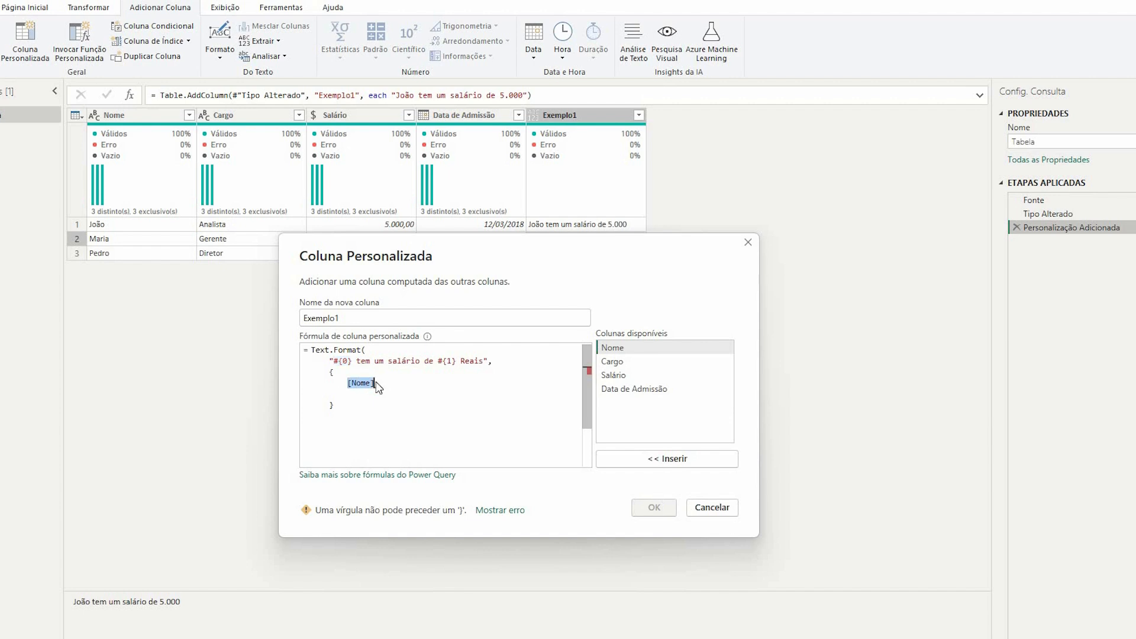
click(356, 362)
drag(408, 365, 459, 360)
click(458, 361)
drag(457, 361, 389, 361)
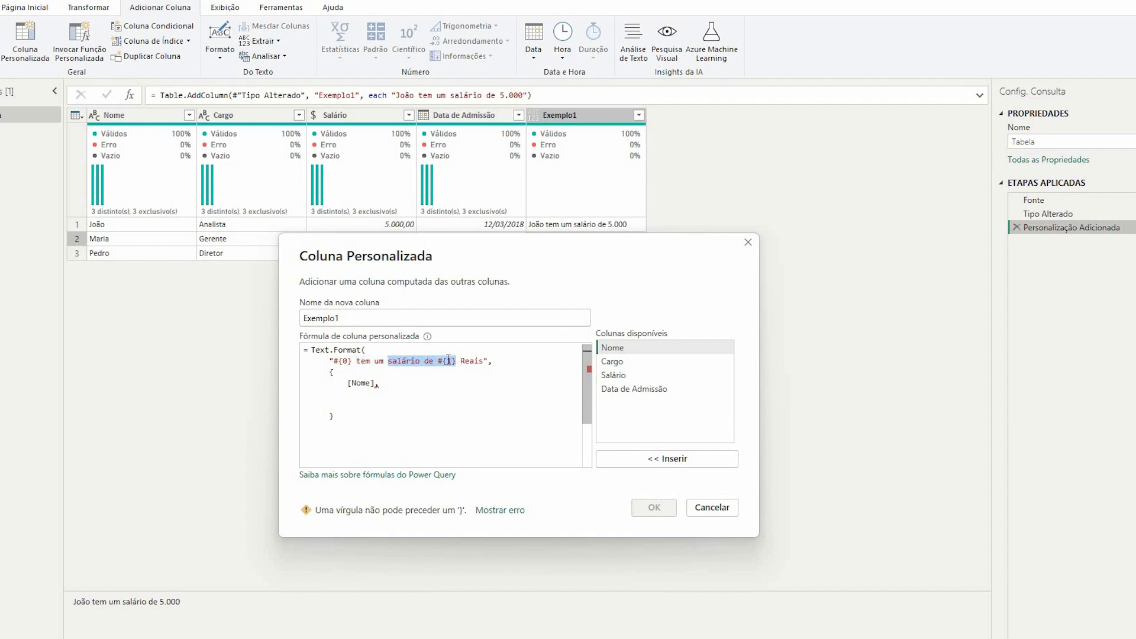
Add [Salário] as the second list item, close the Text.Format call with a parenthesis and apply the formula.
click(397, 395)
text([Salário])
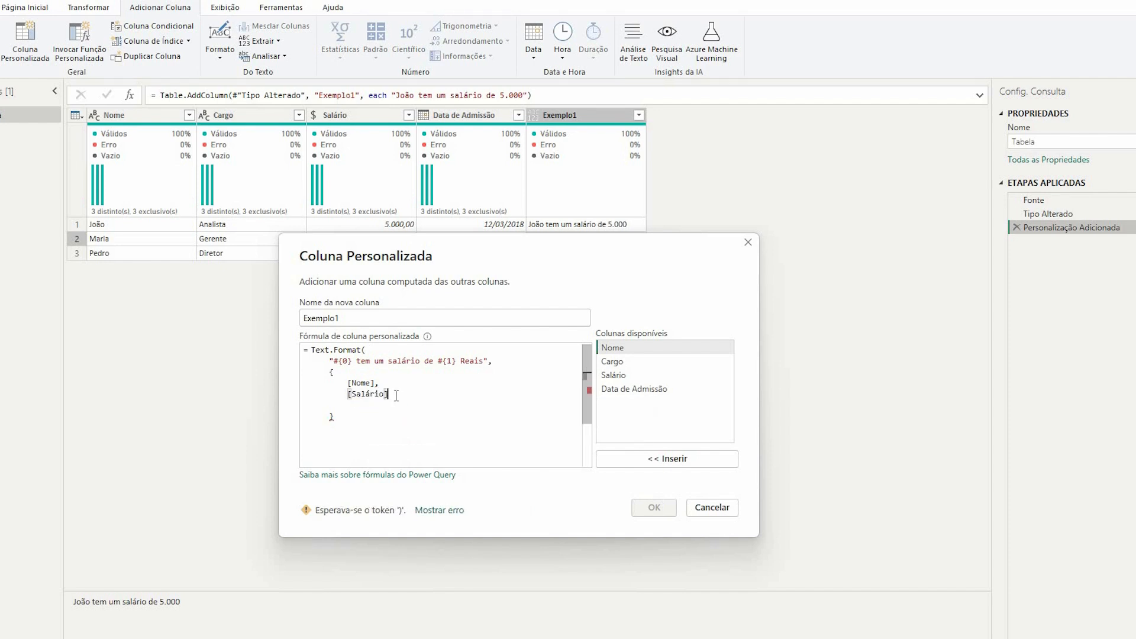
click(378, 420)
key(Return)
text())
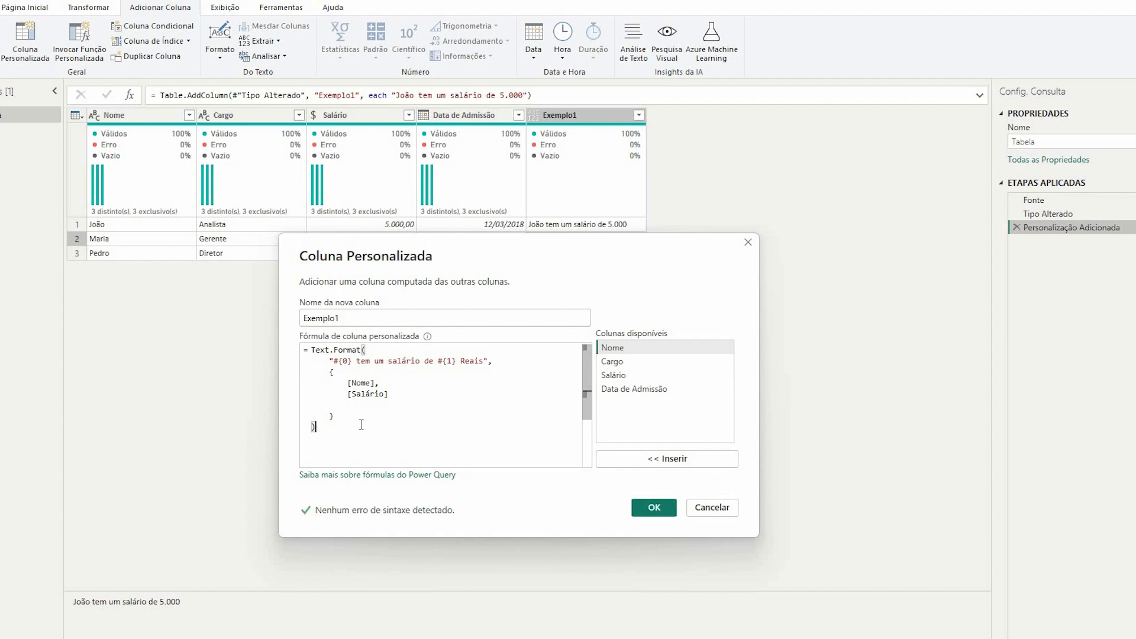
click(655, 508)
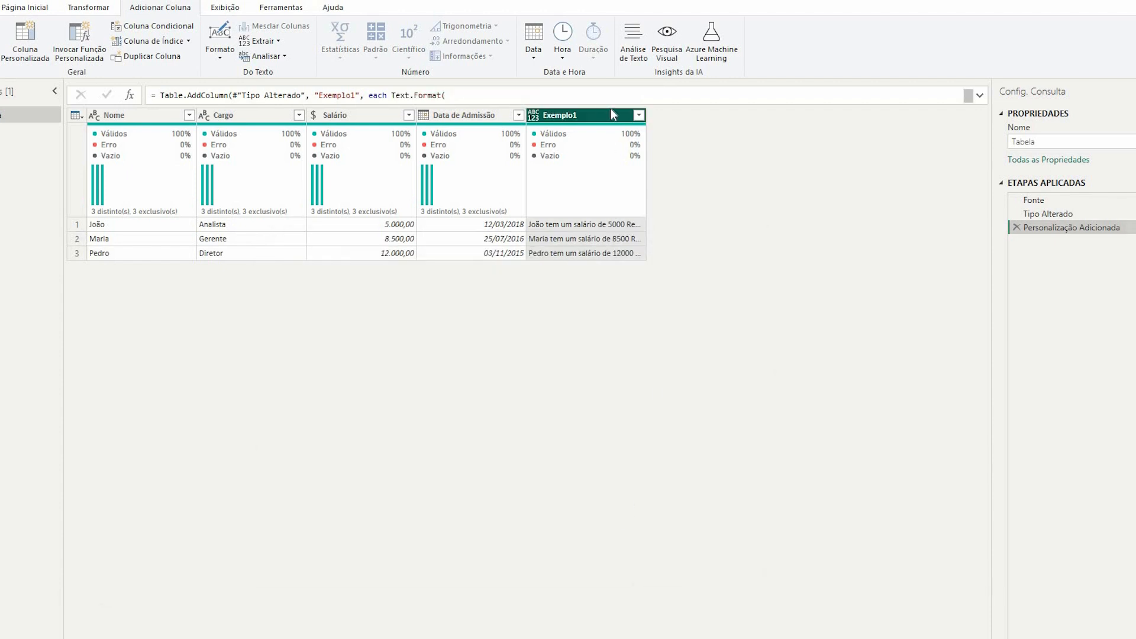
Widen the Exemplo1 column and check its sentence in all three rows, plus the second row's Cargo, Salário and Data de Admissão values.
drag(694, 115, 737, 115)
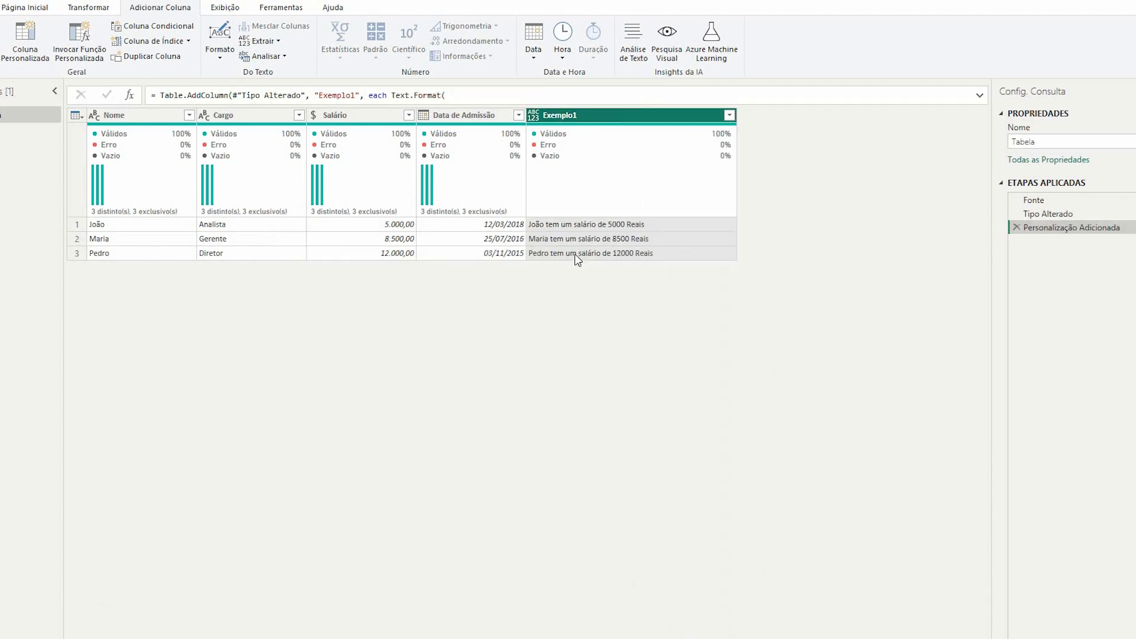
click(593, 226)
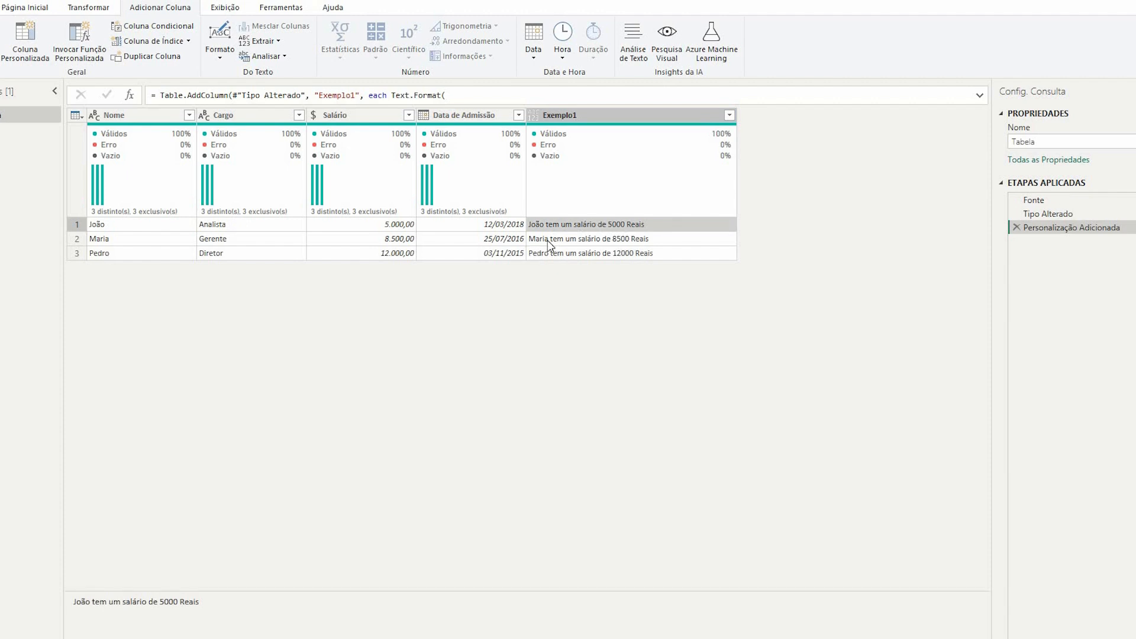
click(614, 241)
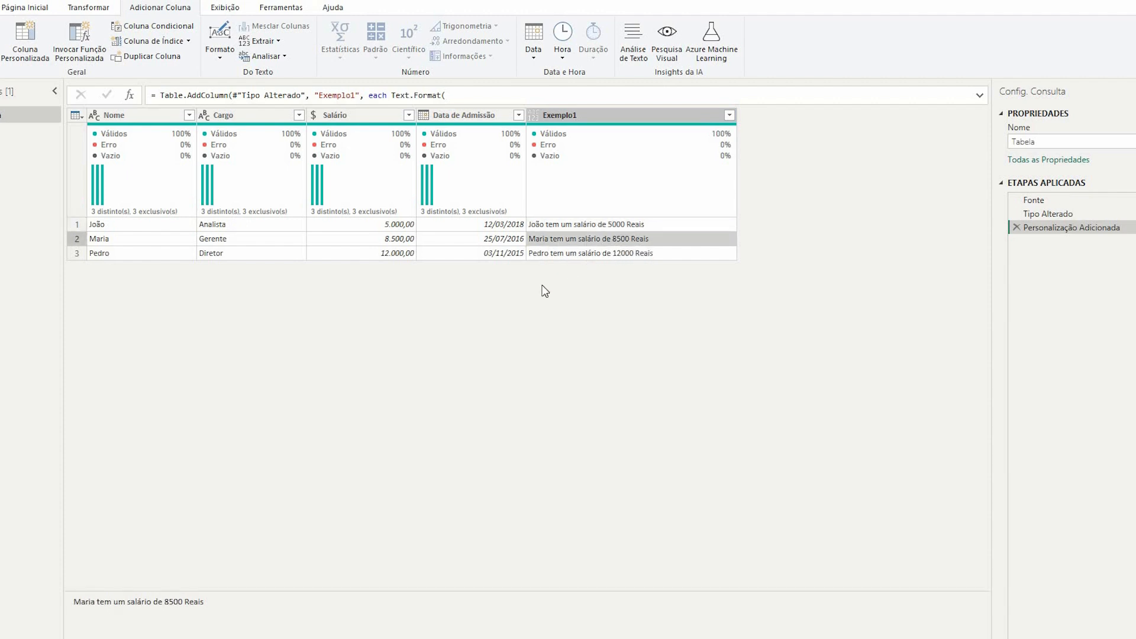
click(620, 255)
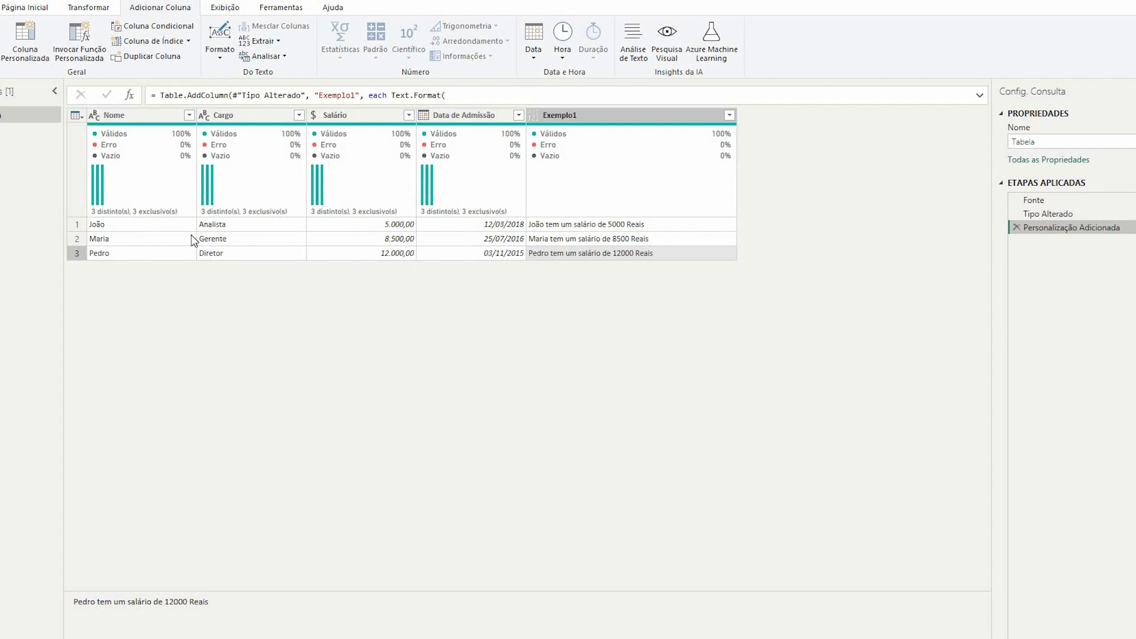
click(237, 240)
click(379, 240)
click(473, 242)
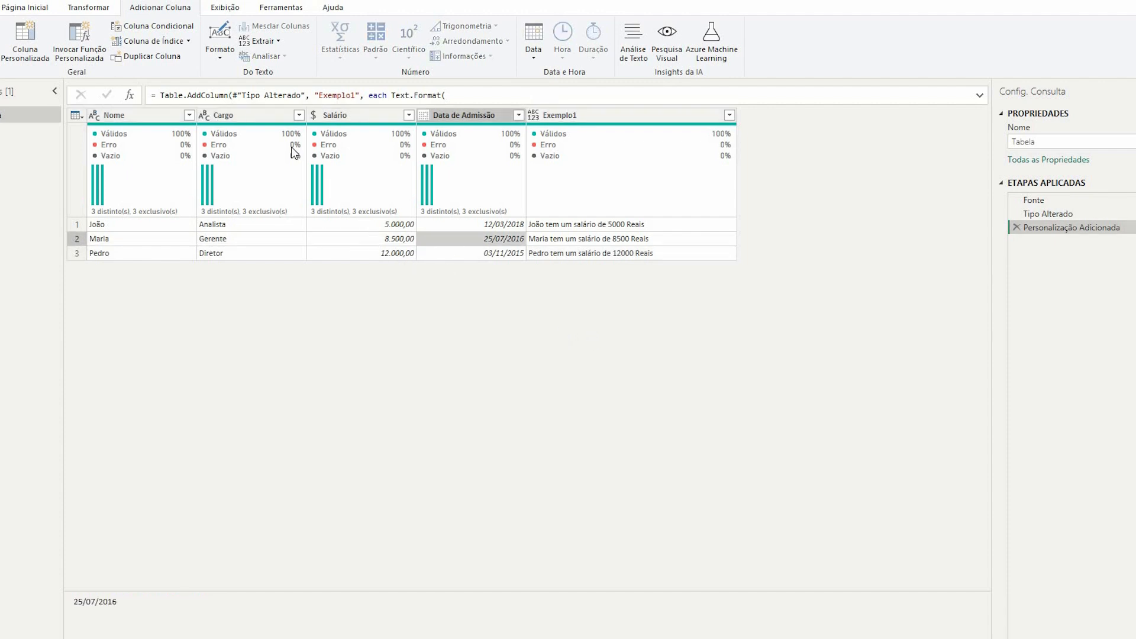
Start another custom column named Exemplo2 and move its dialog so the table stays visible.
click(33, 42)
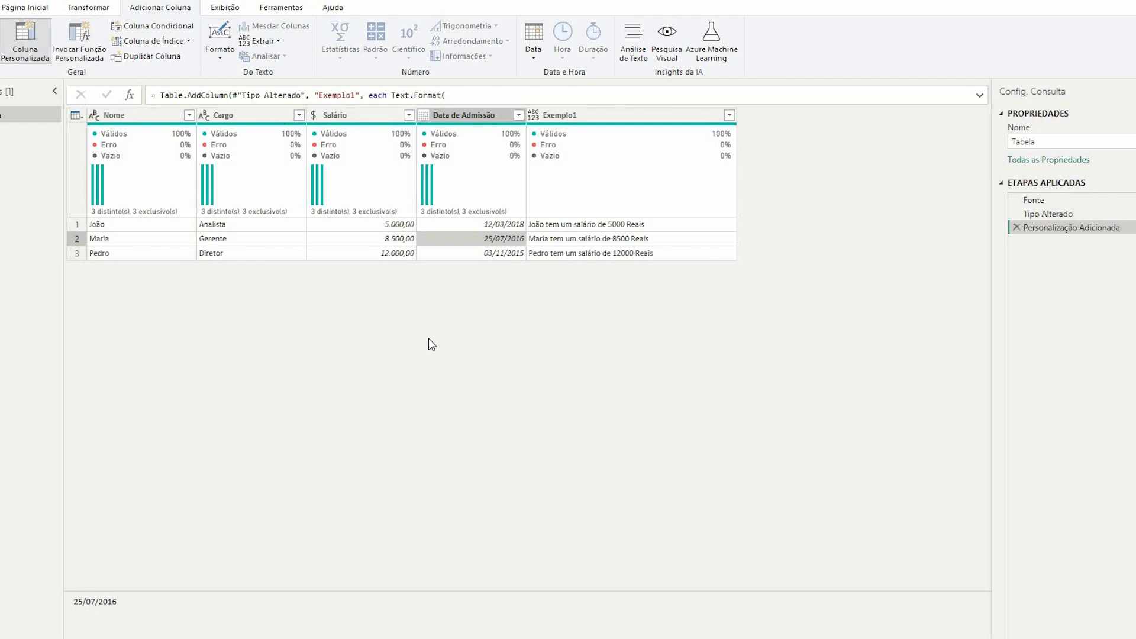
text(Exemplo2)
drag(837, 201, 453, 290)
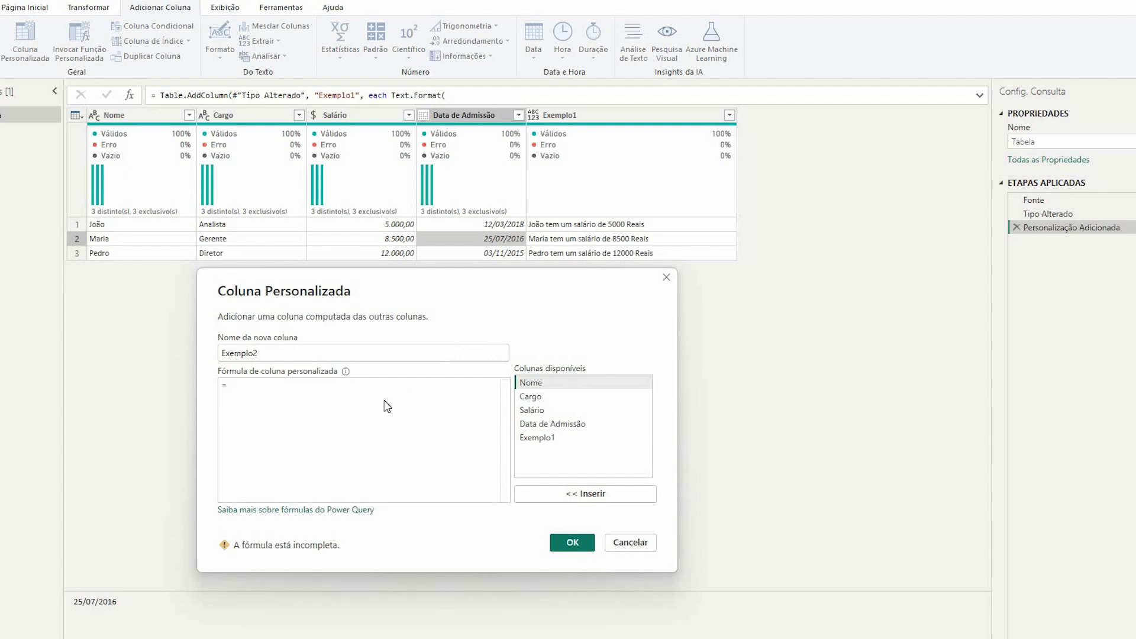
Start the Exemplo2 formula with Text.Format and begin its quoted format string with "#{0} trabalha como #{1}".
text(text)
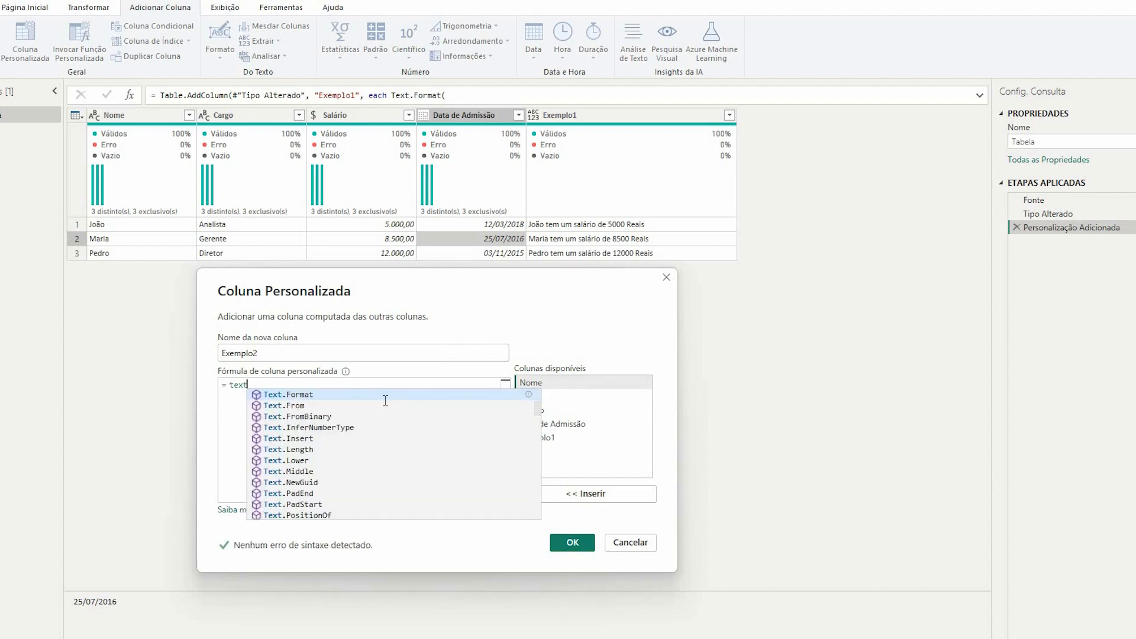
click(384, 398)
text(()
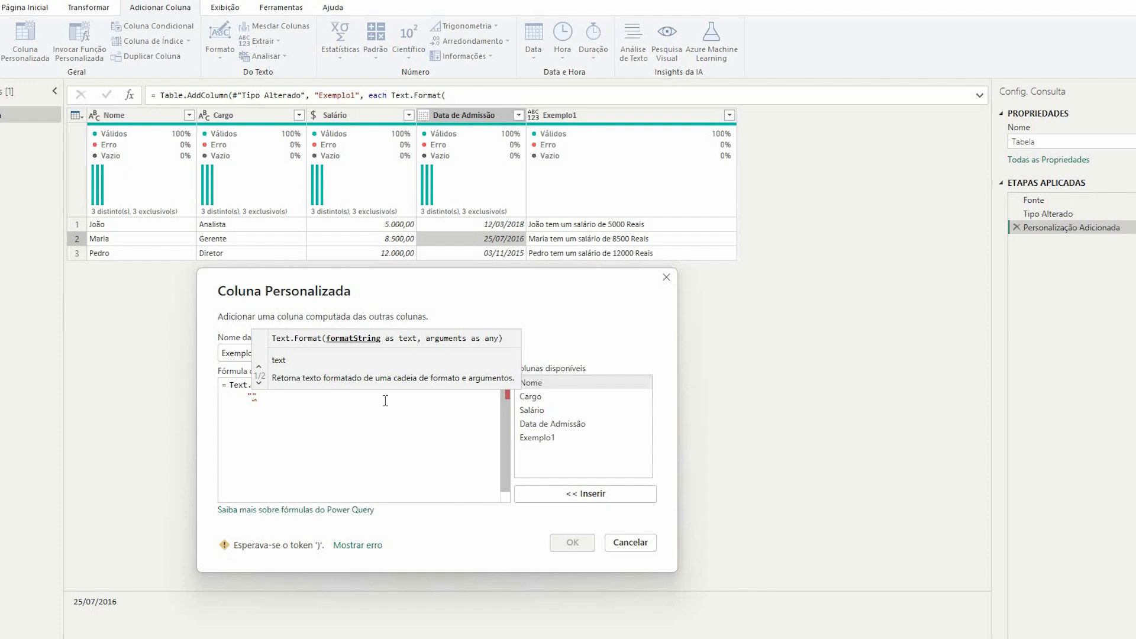
text(#)
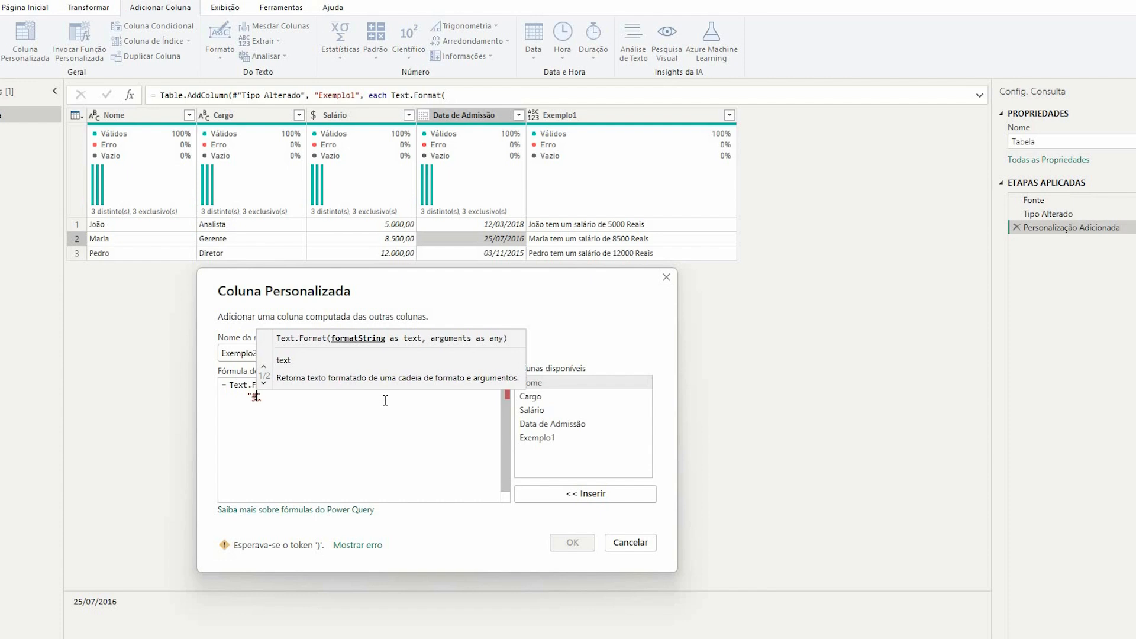
text({0})
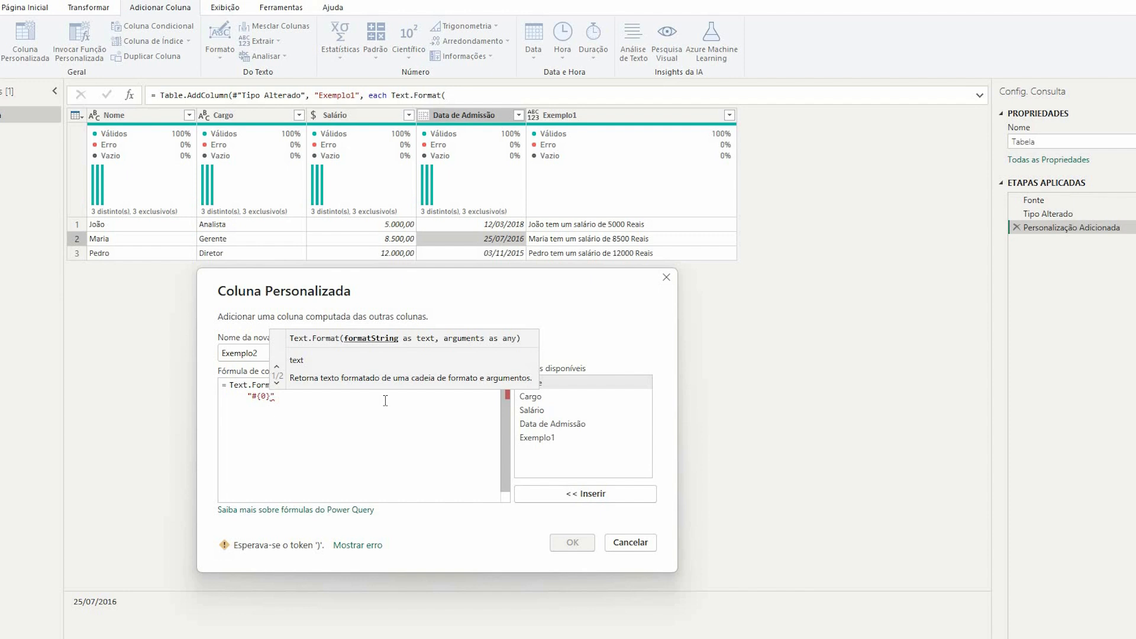
text( trabalha cm)
key(BackSpace)
text(omo )
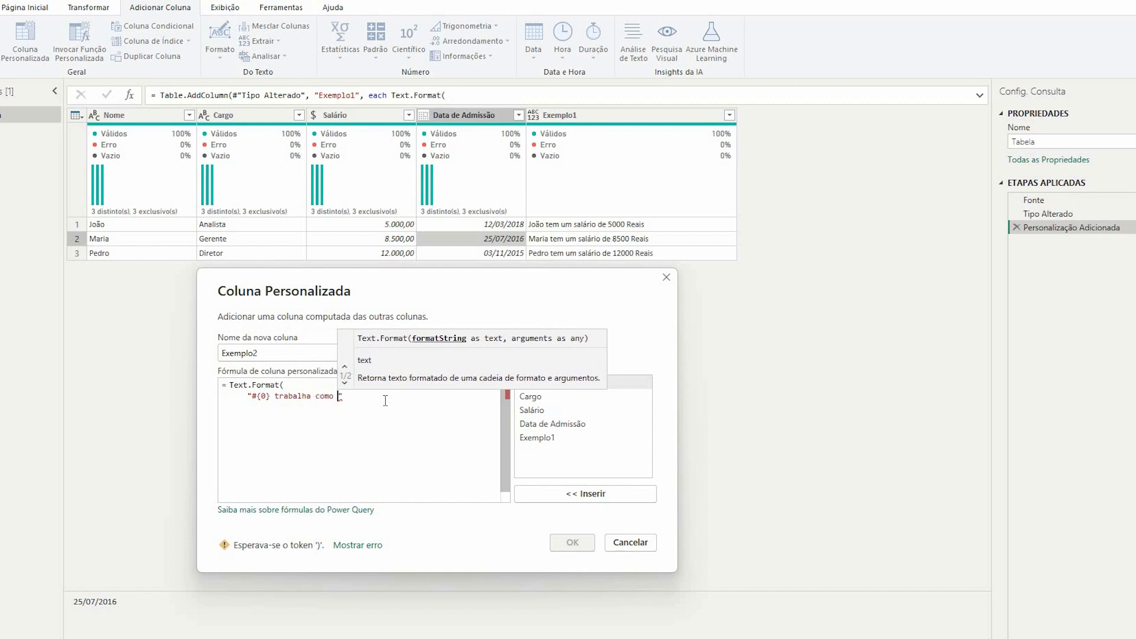
text(#{)
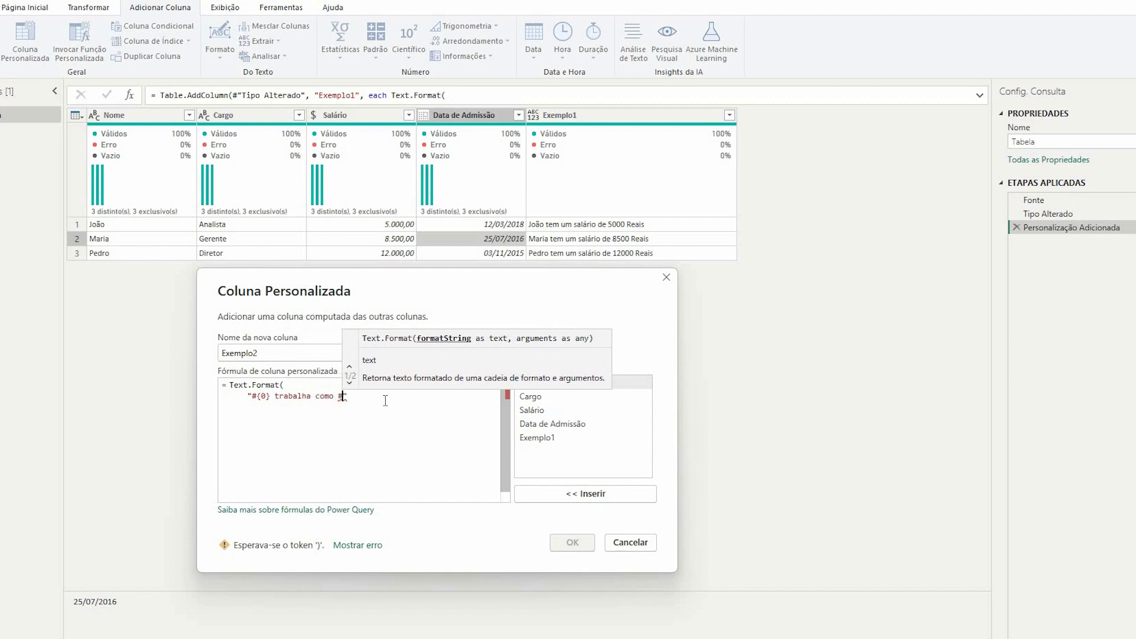
text(1})
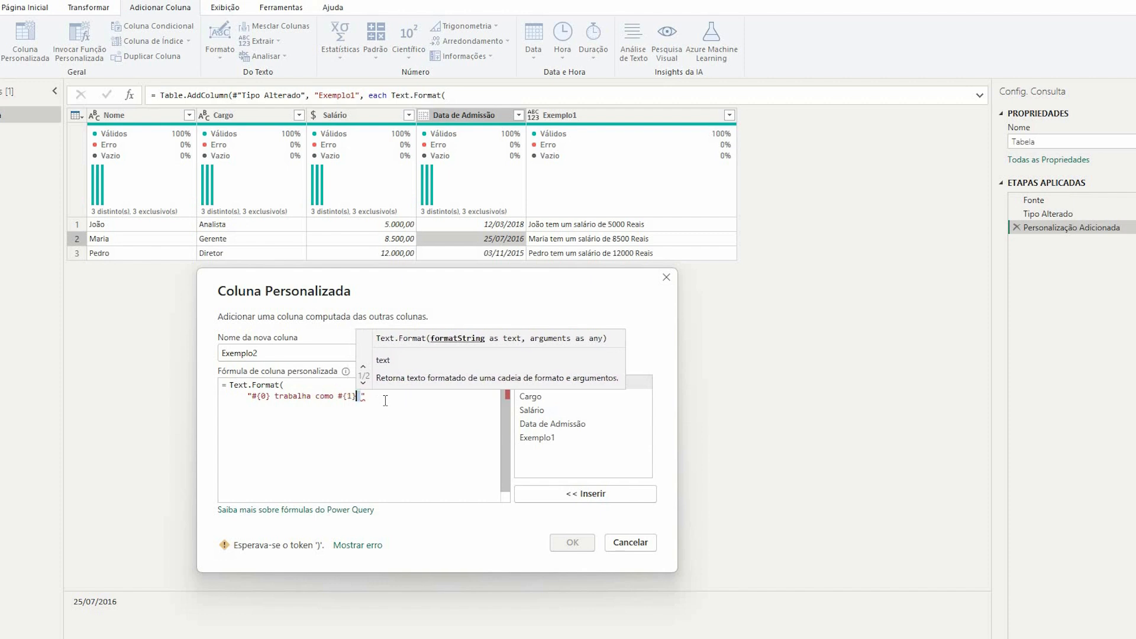
Continue the format string with ", recebe #{2}" after the #{1} placeholder and recheck the #{0} placeholder.
key(BackSpace)
text(", recebe )
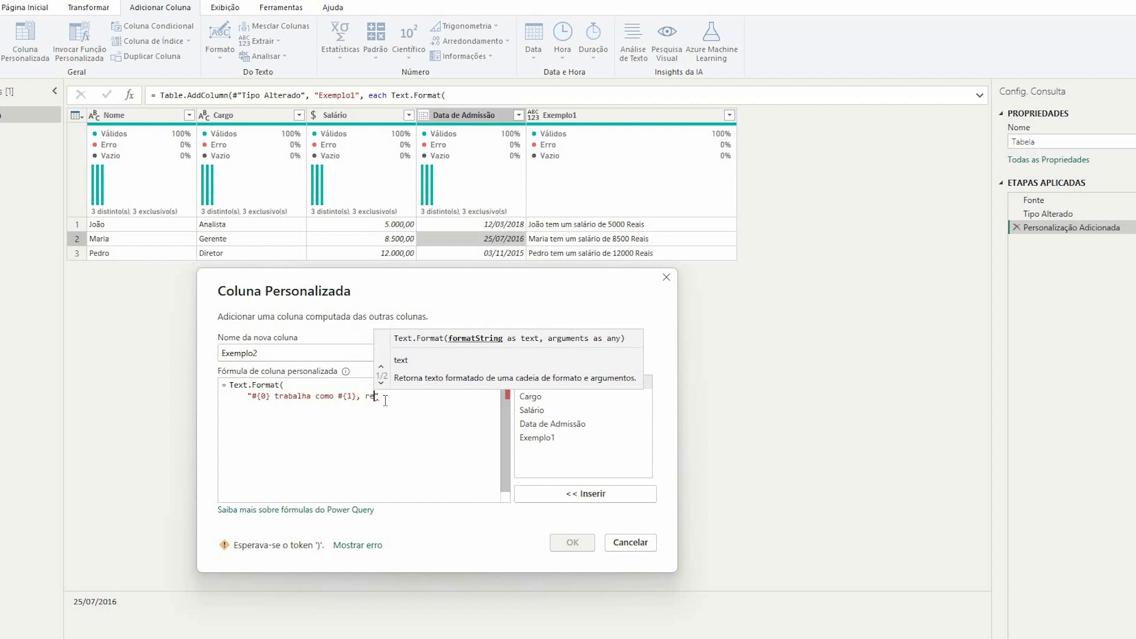
text(#{)
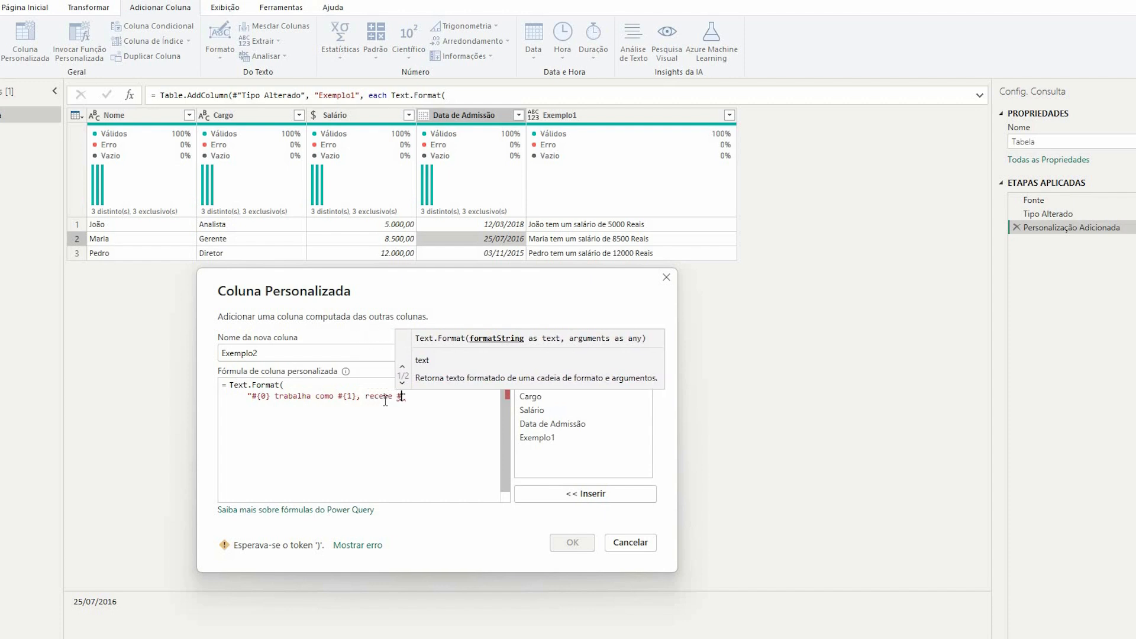
text(2})
key(Escape)
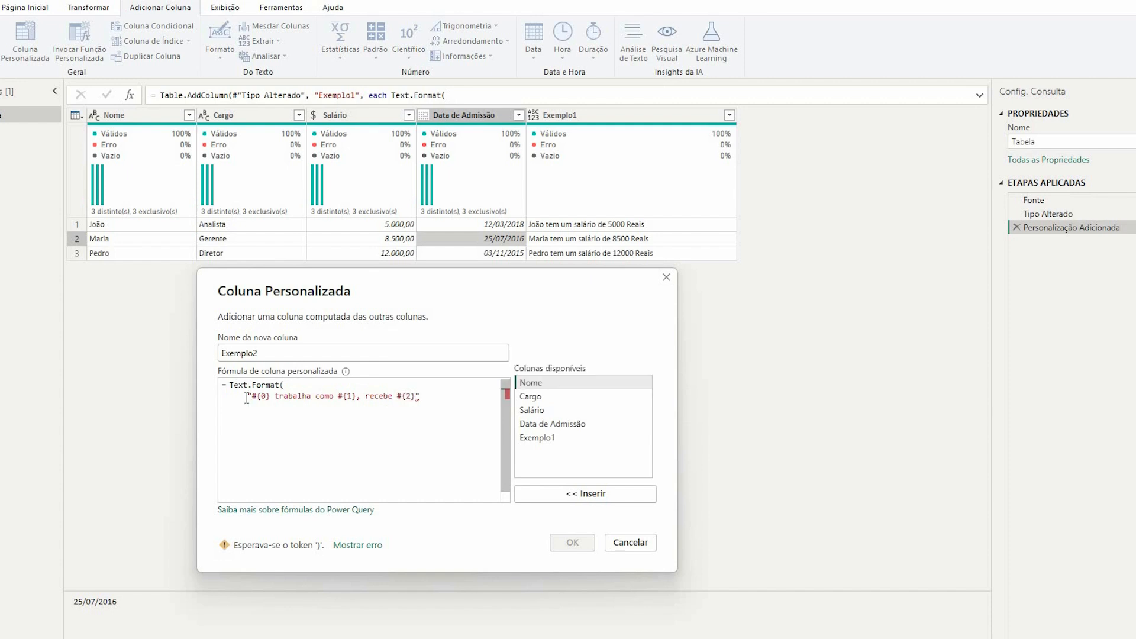
drag(247, 397, 269, 397)
click(448, 397)
key(ctrl+shift+Left)
click(248, 396)
drag(248, 396, 274, 397)
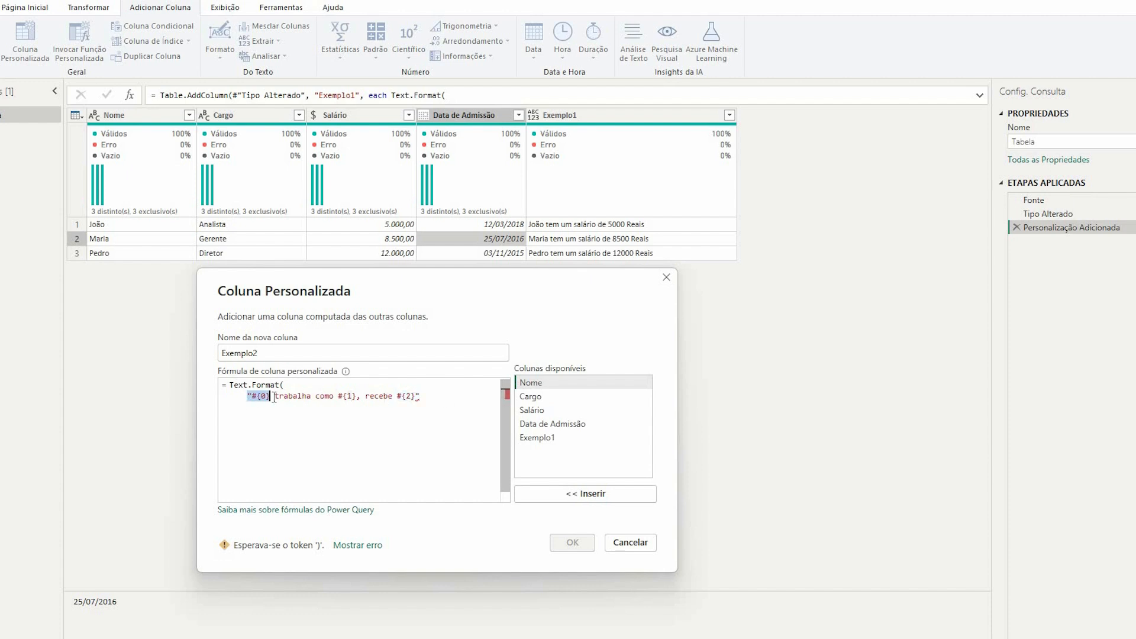
click(342, 397)
Reopen the end of the format string and continue the sentence with " por mês e foi admitido em".
click(432, 395)
key(BackSpace)
text(p)
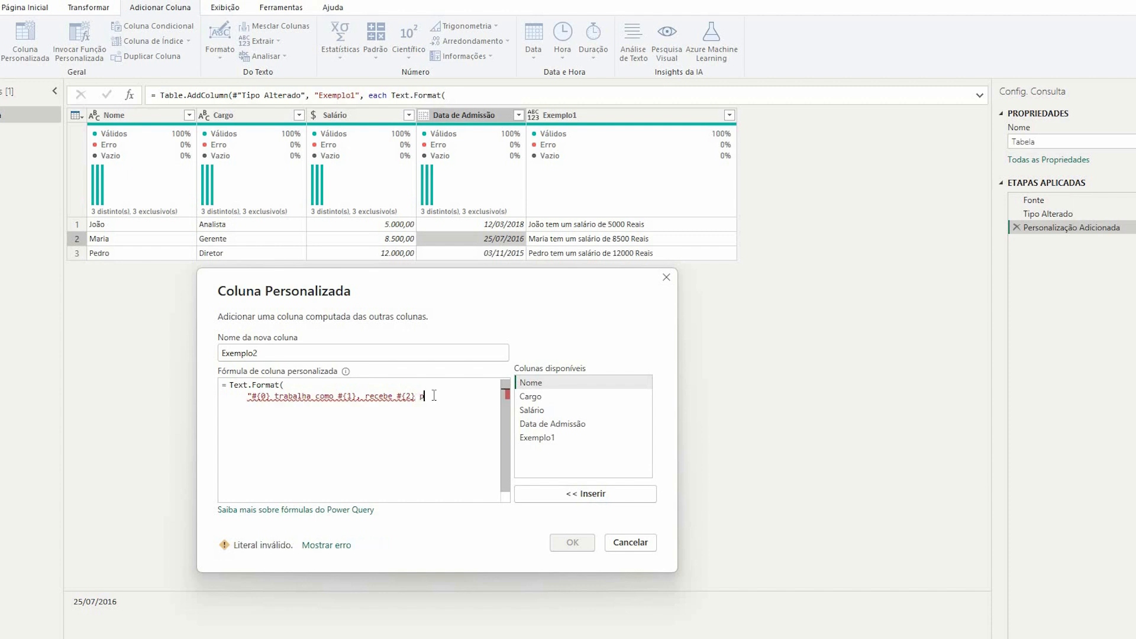
text(or mês e foi adimin)
key(BackSpace)
key(BackSpace)
key(BackSpace)
key(BackSpace)
text(mit)
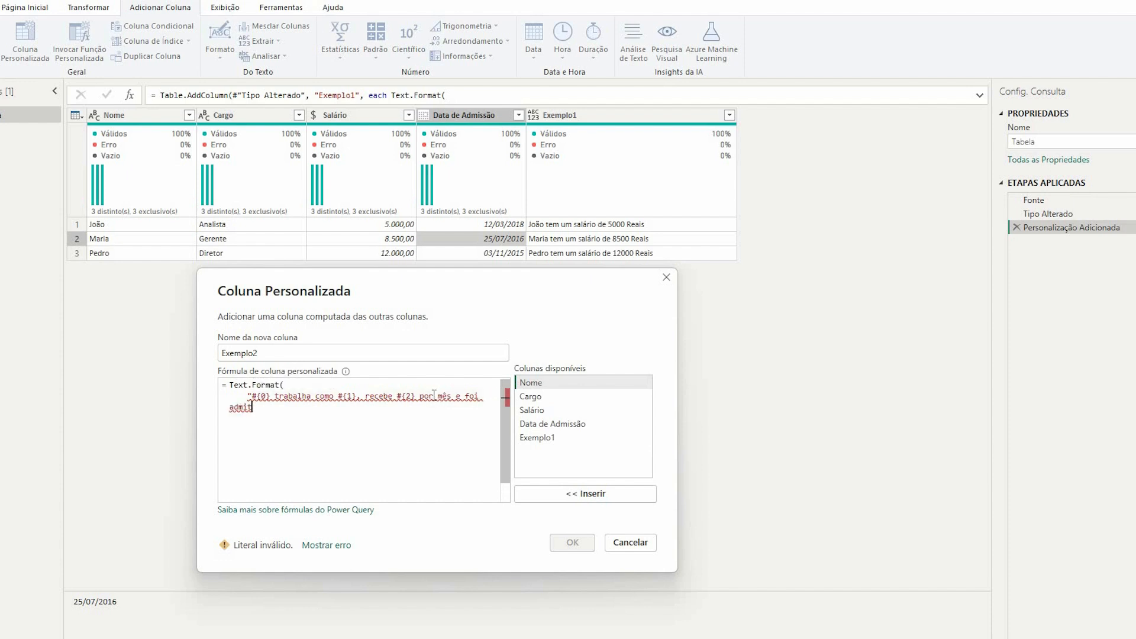
text(ido em)
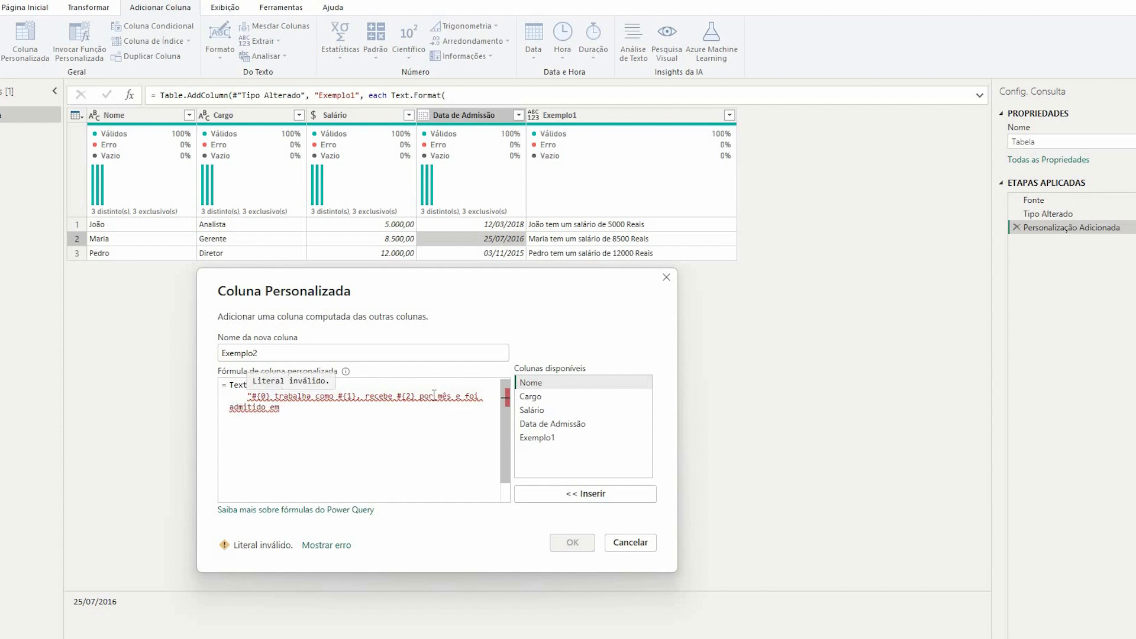
Append the #{3} placeholder, close the format string with a quotation mark and add a comma for the arguments.
text( #()
text(3)
text(})
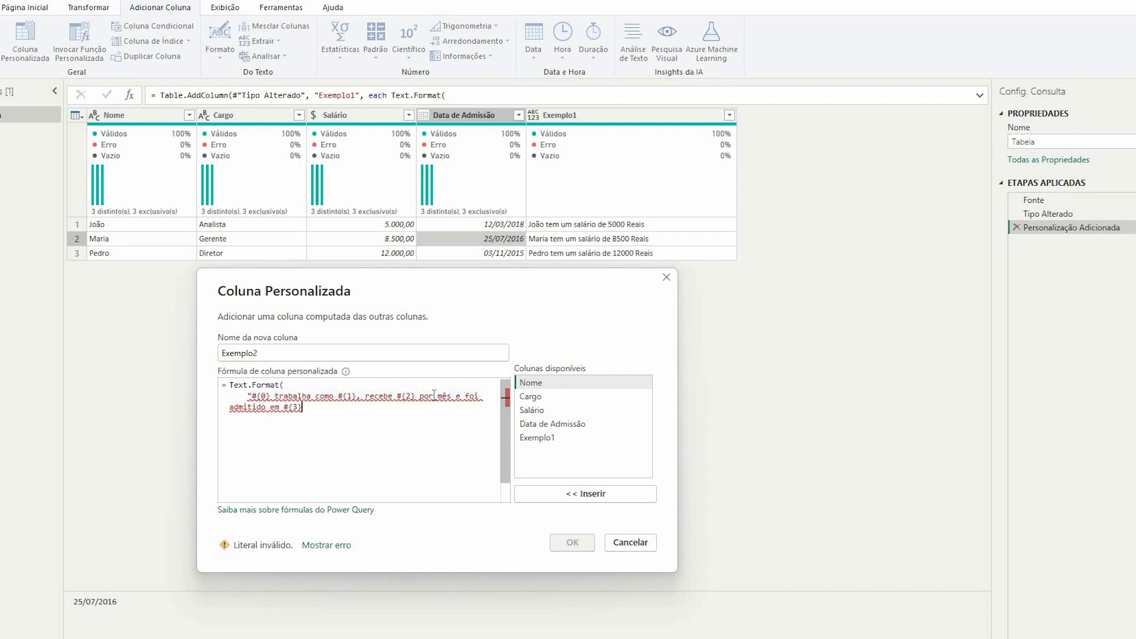
text(")
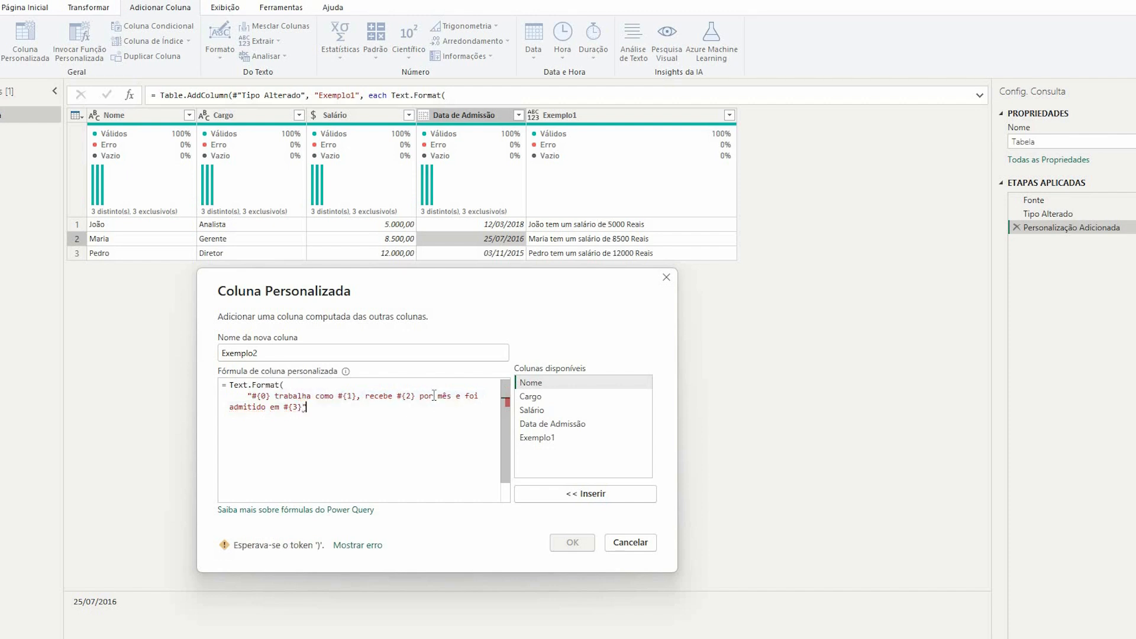
text(,)
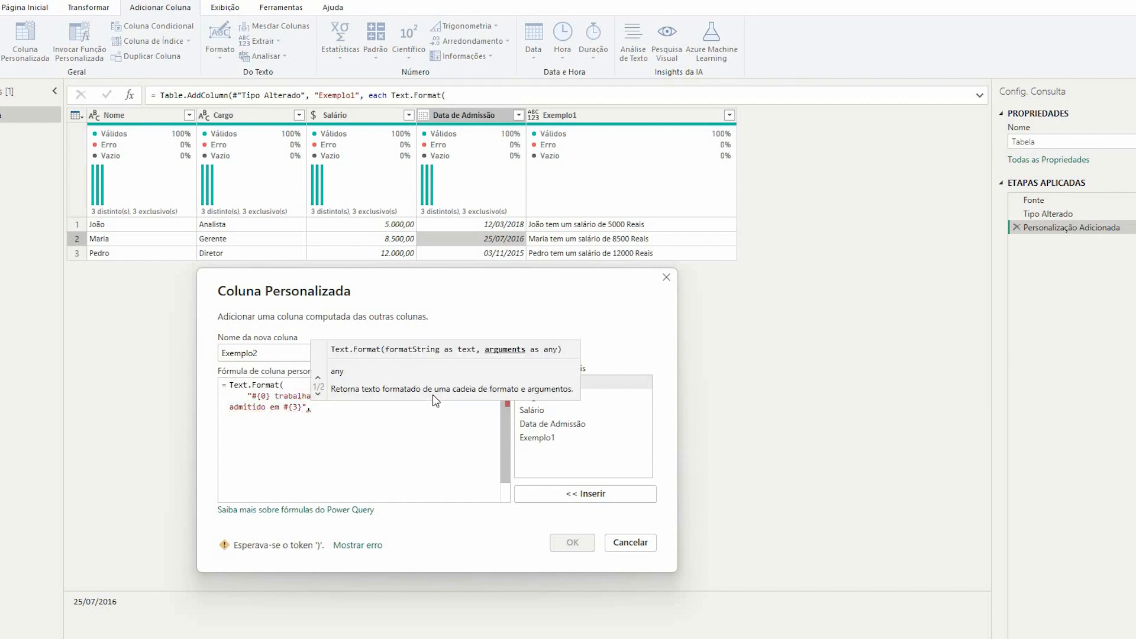
Create a curly-brace list below the format string and insert [Nome] as its first item for #{0}.
key(Return)
text({)
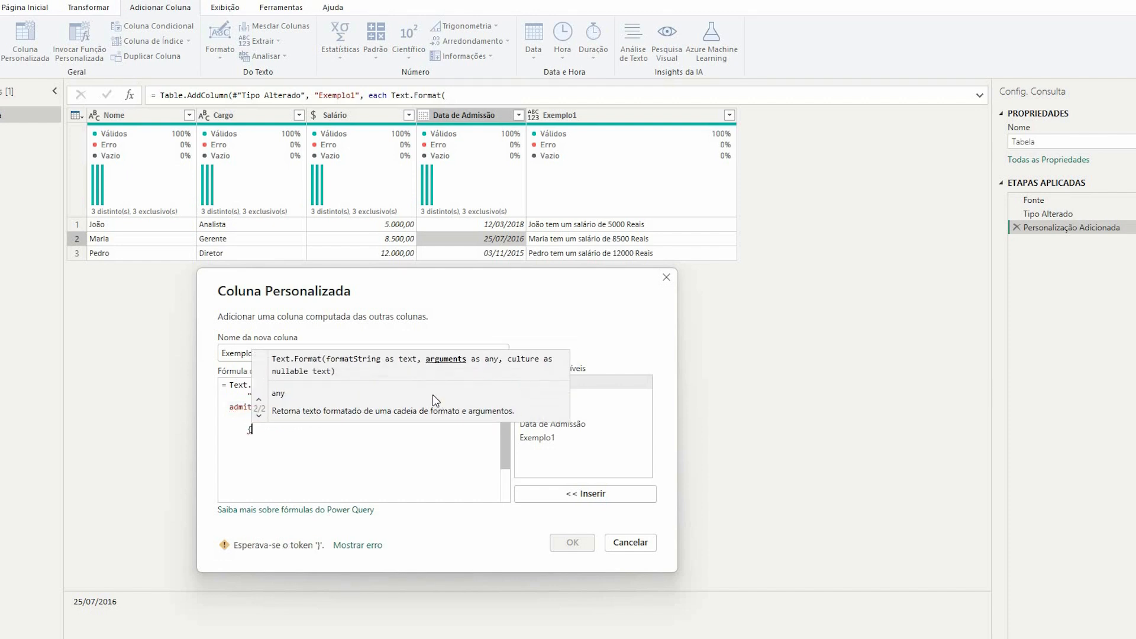
key(Return)
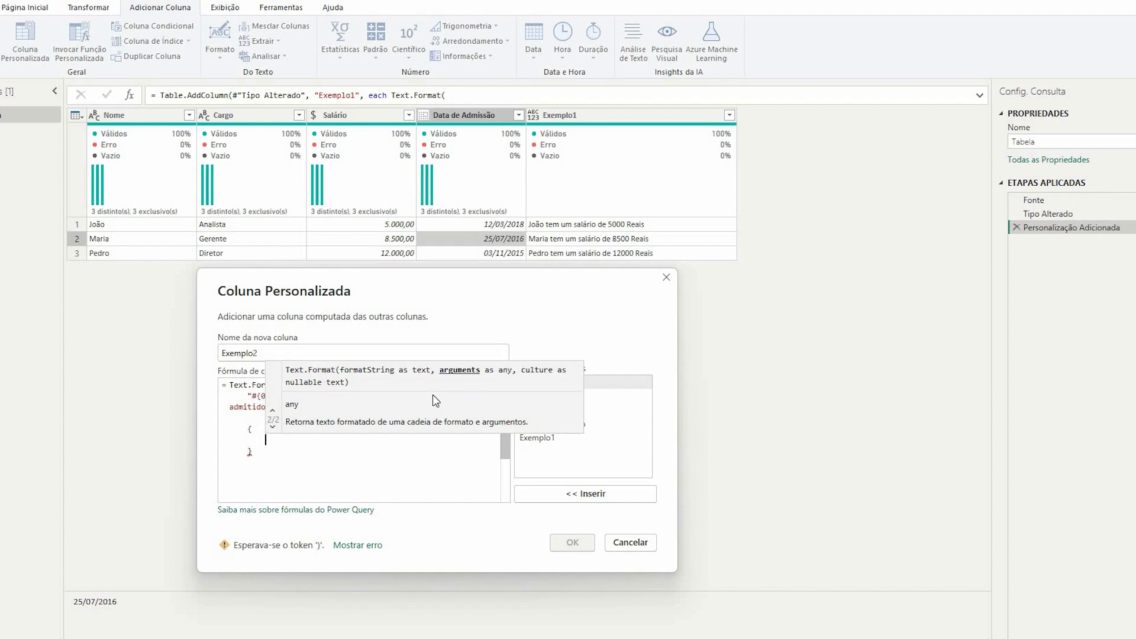
click(398, 464)
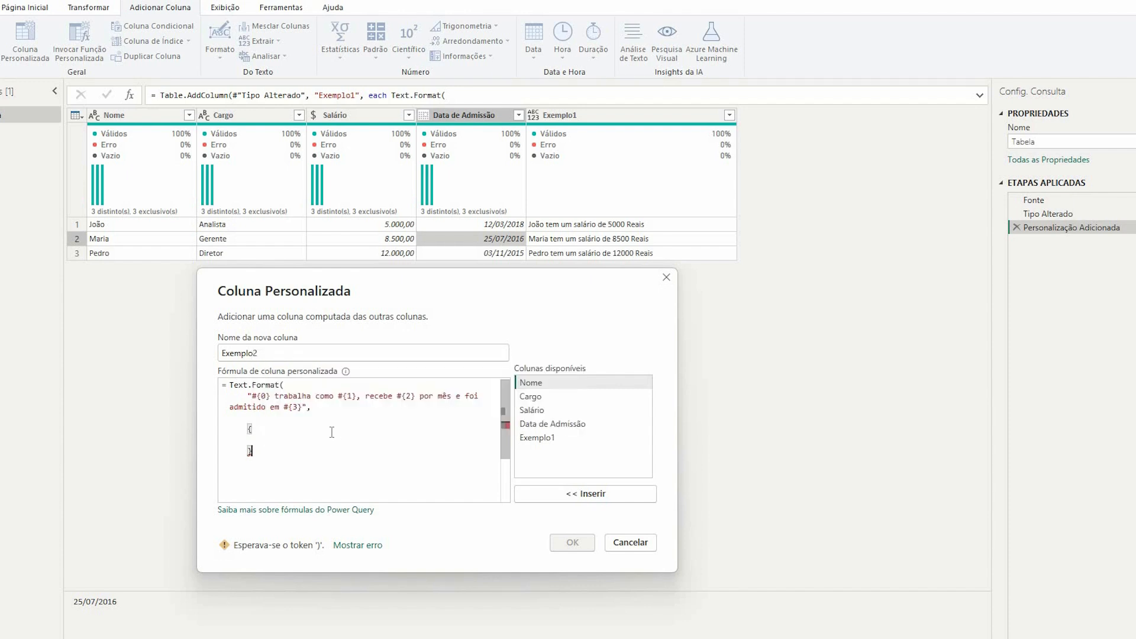
drag(271, 396, 252, 397)
click(252, 397)
shift+click(269, 396)
click(277, 442)
text([n)
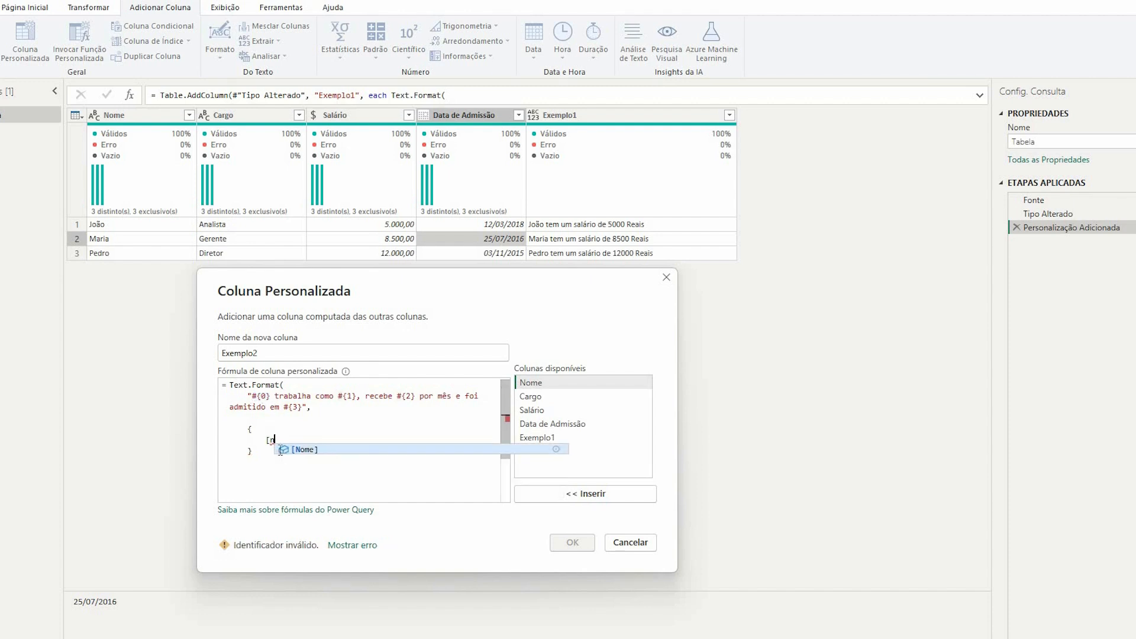
key(Tab)
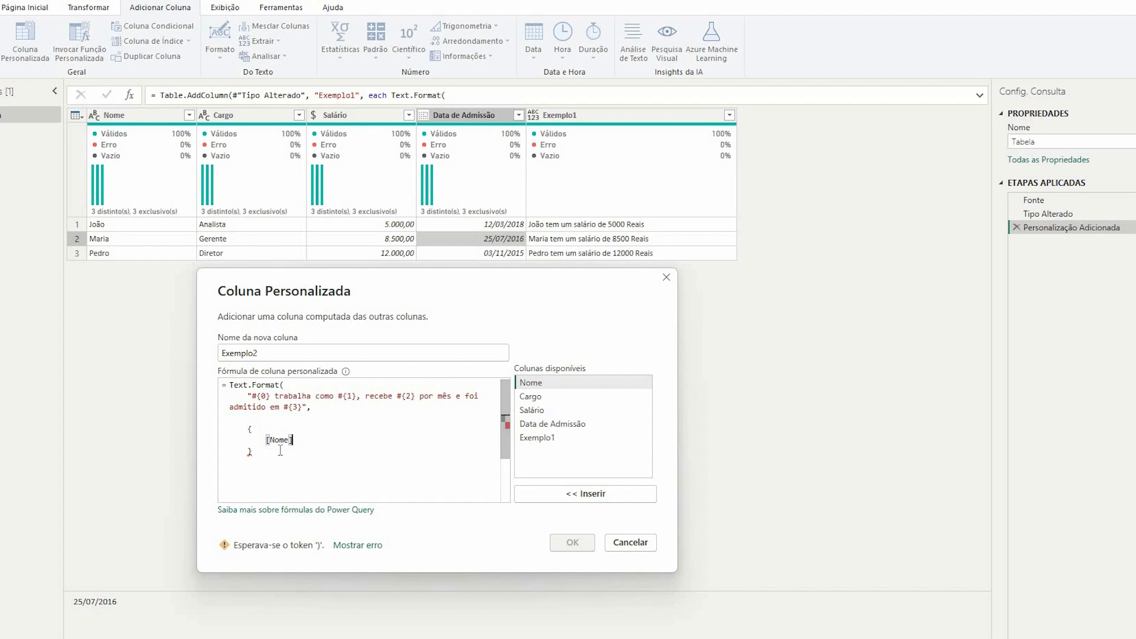
Add [Cargo] on its own line as the second list item for #{1}, followed by a comma.
text(,)
key(Return)
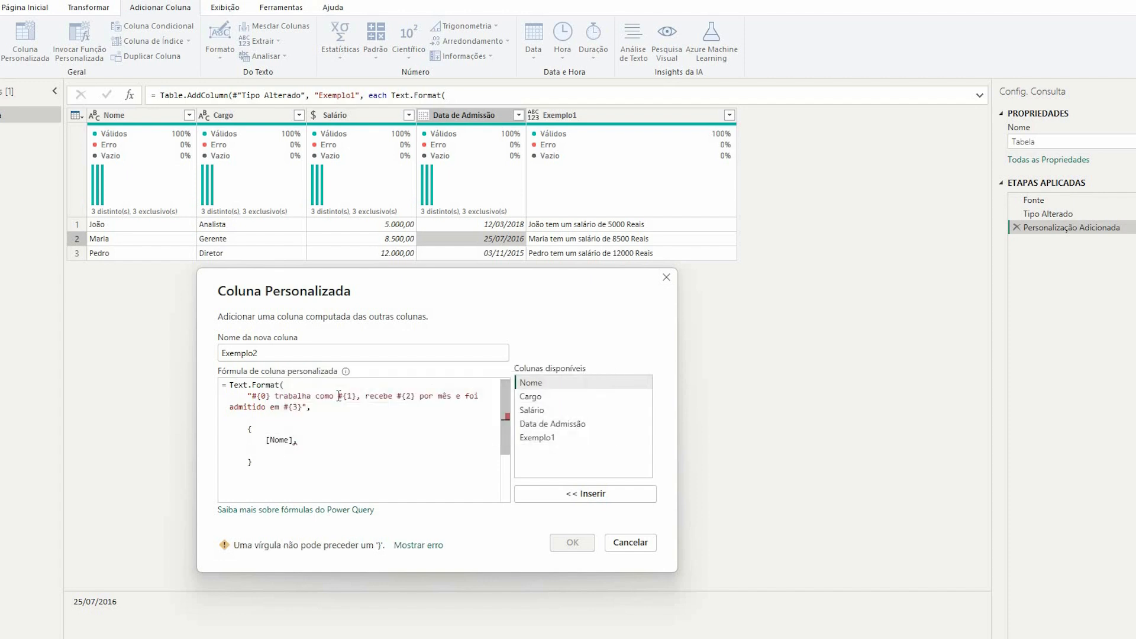
drag(338, 397, 357, 396)
click(288, 451)
text([Cargo],)
key(Return)
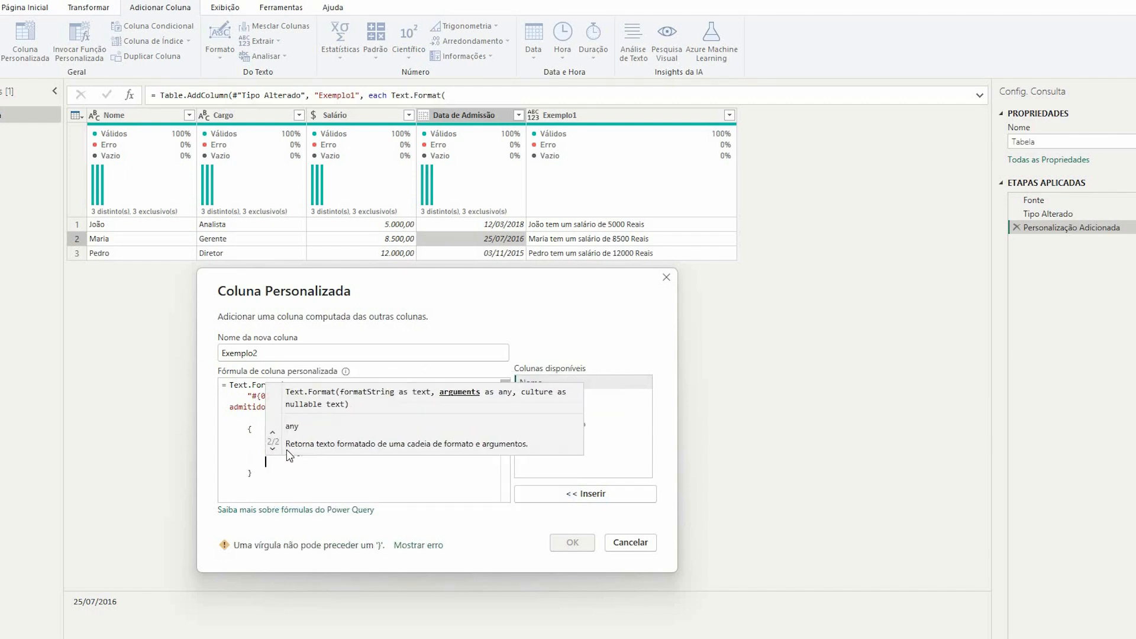
key(Escape)
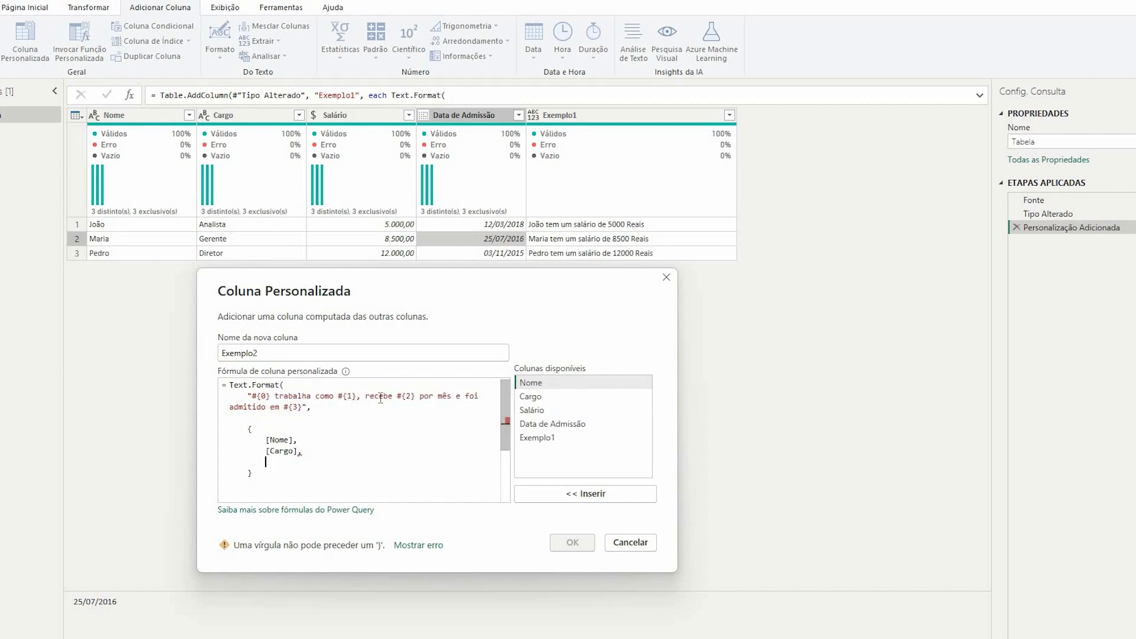
Add [Salário] as the third list item, matching the #{2} placeholder.
drag(419, 396, 397, 397)
click(308, 458)
key(Return)
text([Salário])
key(Tab)
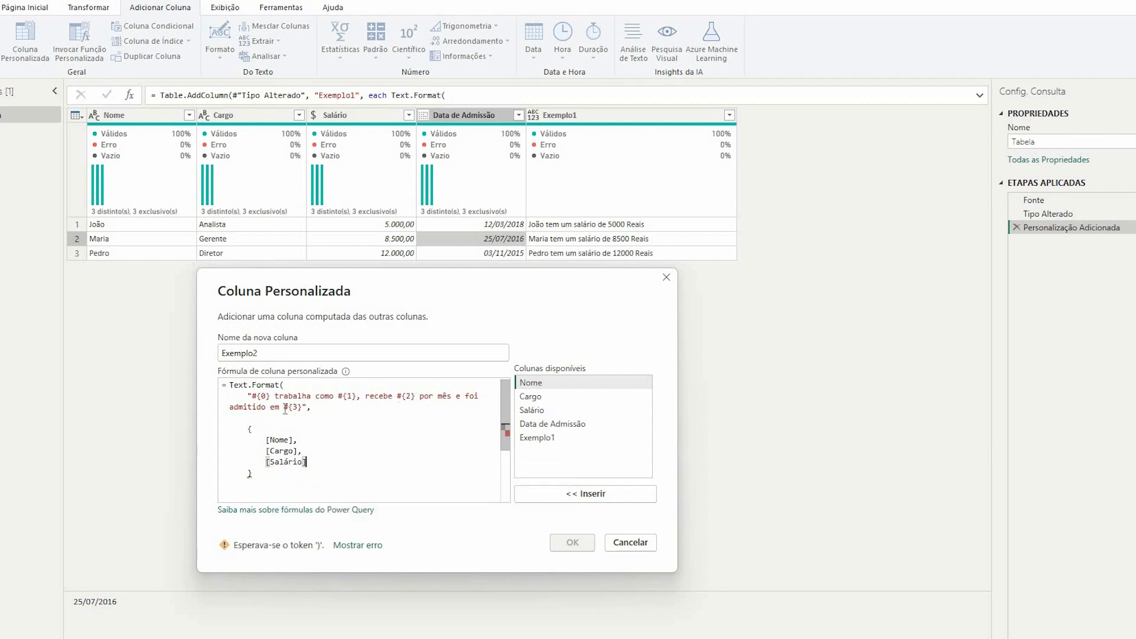
Add a comma and insert [Data de Admissão] on a new line as the fourth list item for #{3}.
drag(284, 408, 308, 410)
click(336, 461)
text(,)
key(Return)
text([)
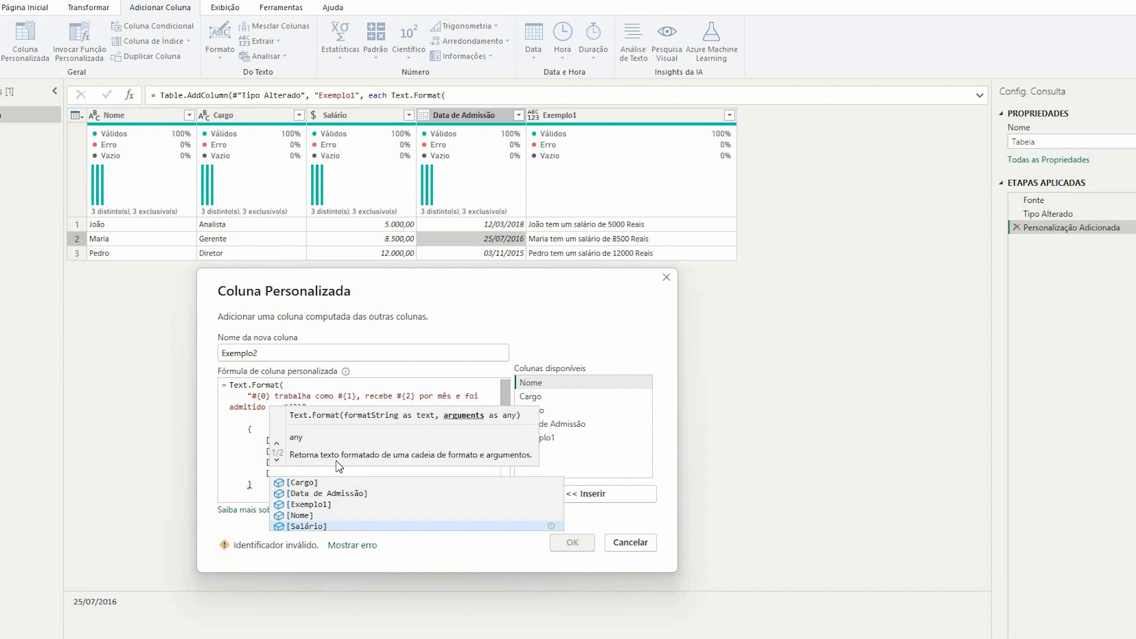
text(D)
key(Return)
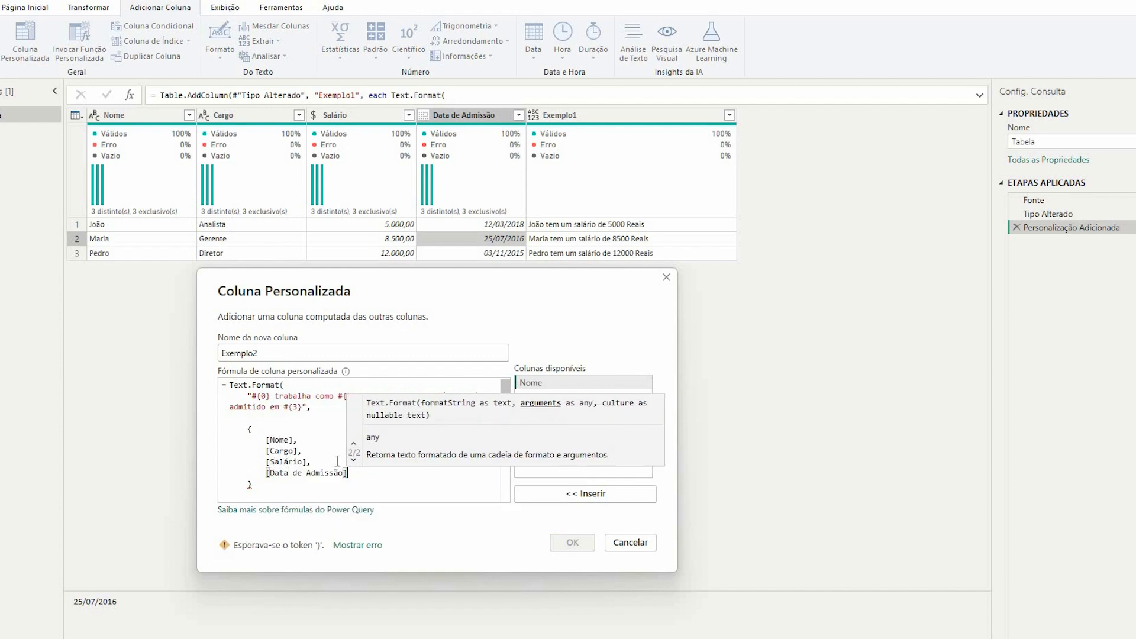
Close the Text.Format call with a parenthesis after the list and create the Exemplo2 column.
click(298, 492)
text())
click(562, 540)
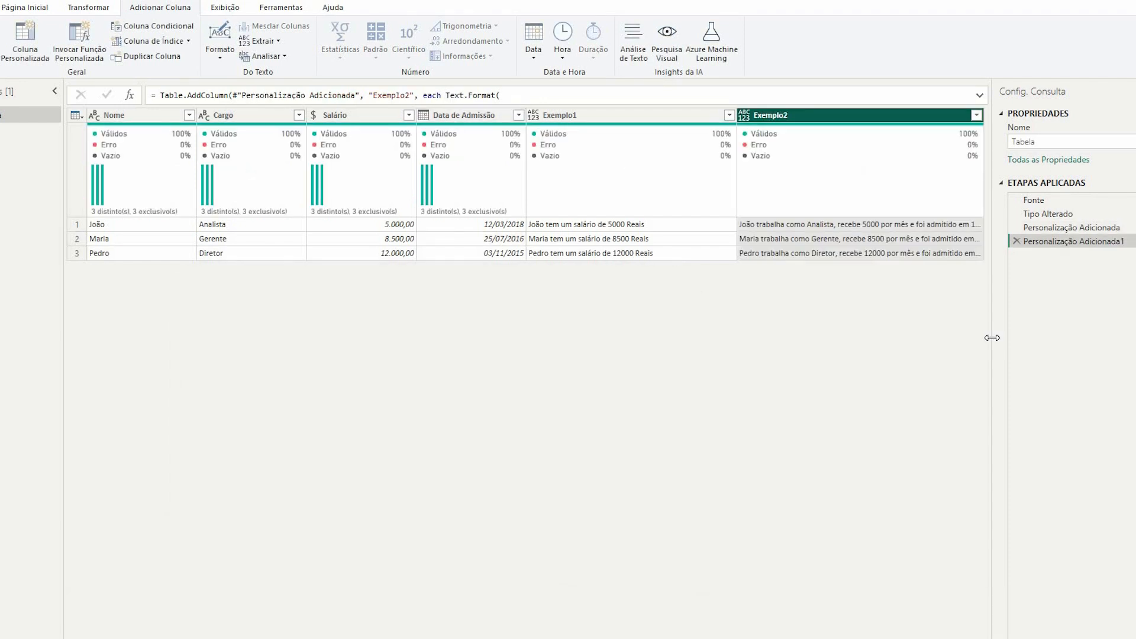
Enlarge the table area, widen the Exemplo2 column and check its full sentences in the first and third rows.
drag(992, 331, 1052, 319)
drag(984, 114, 1045, 112)
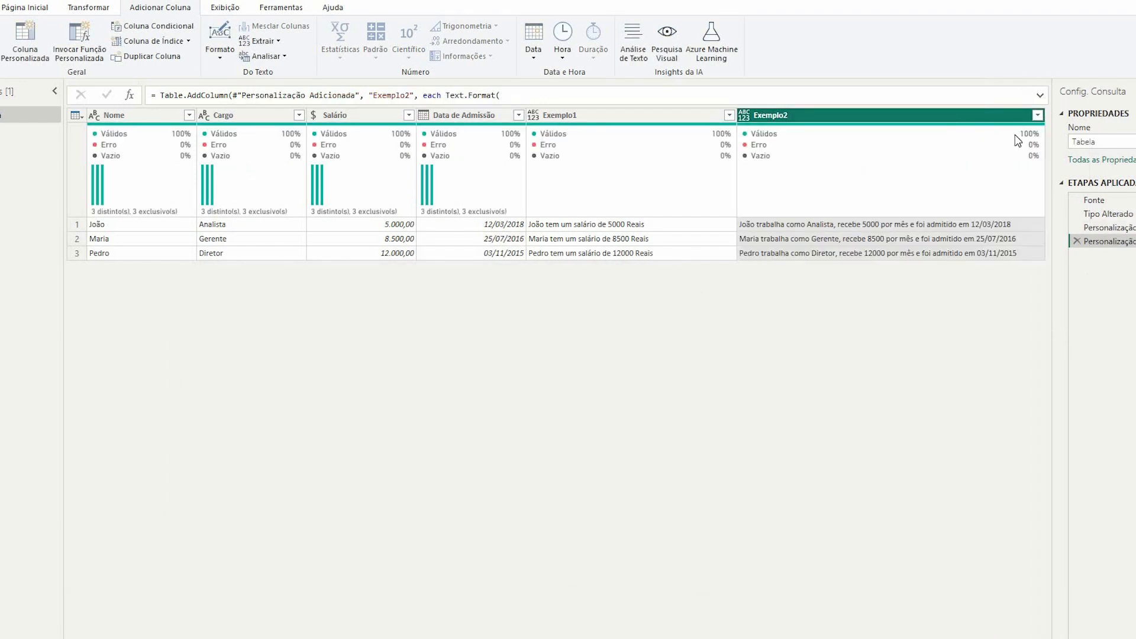
click(776, 224)
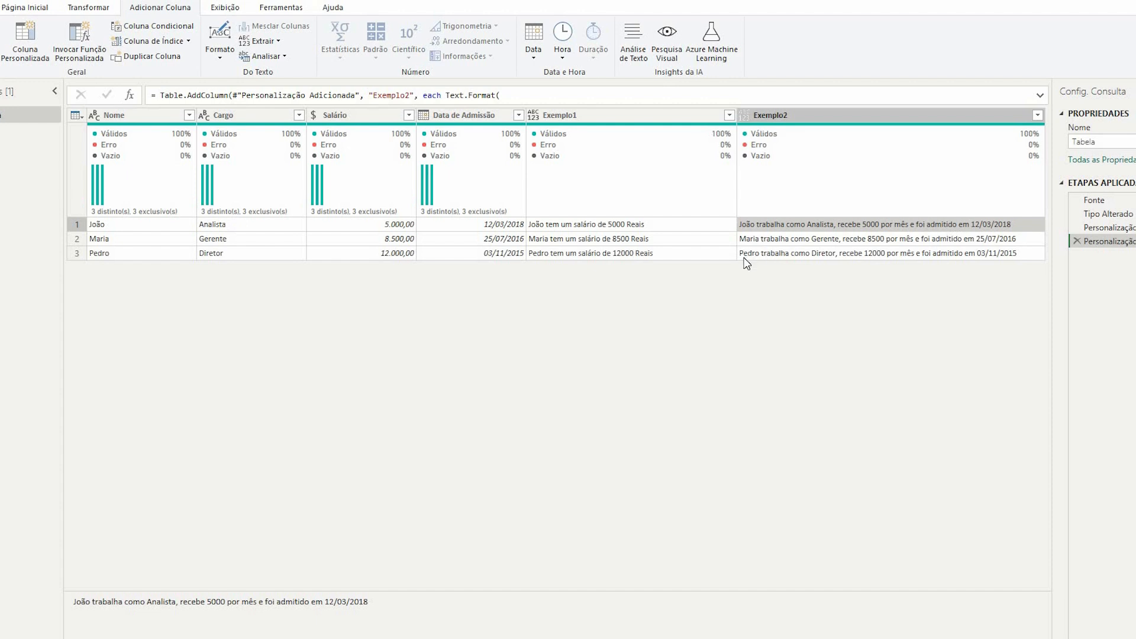
click(823, 256)
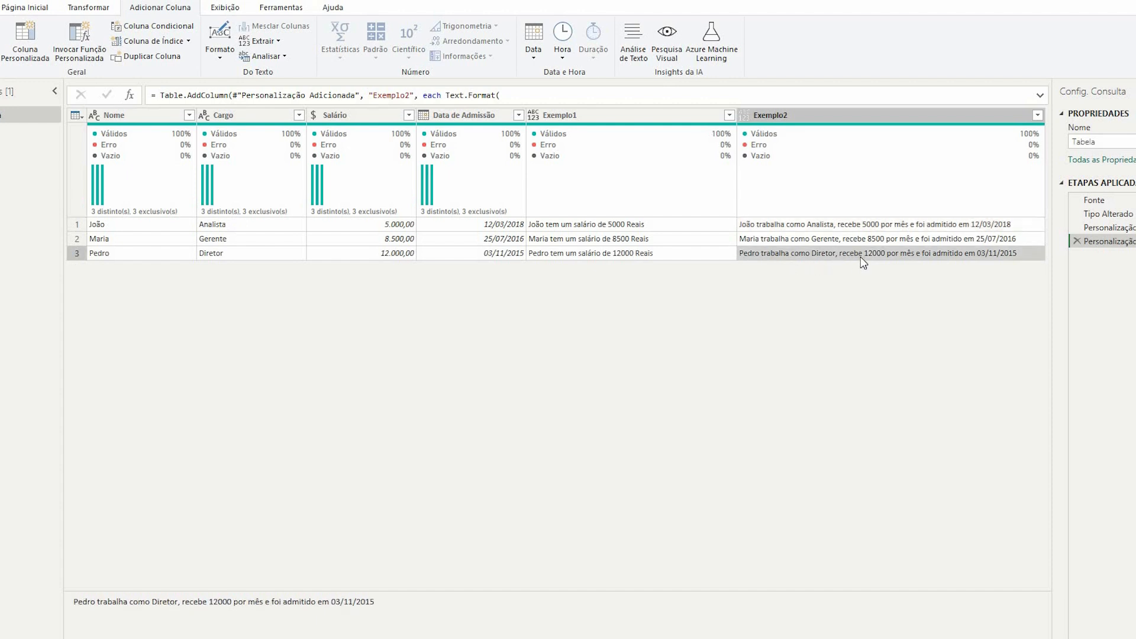